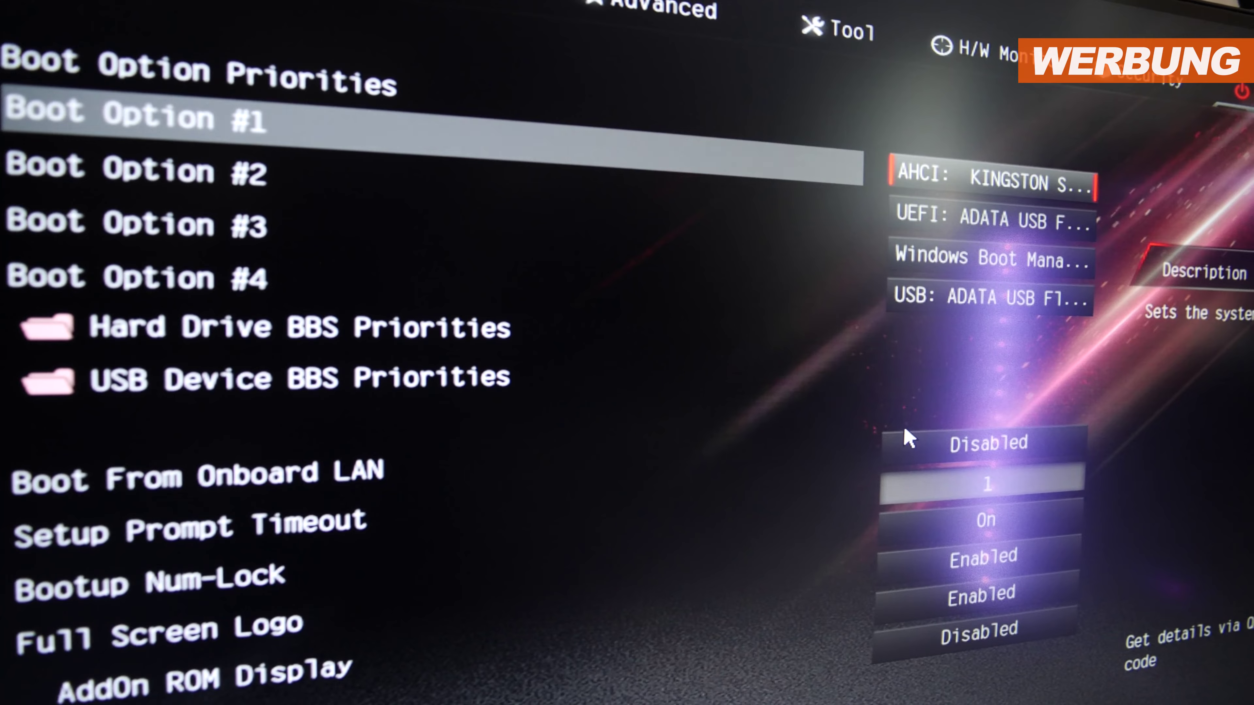
View the Boot Option #1 choices, keep AHCI: KINGSTON SKC600512G selected, and open the Secure Boot settings.
key("Return")
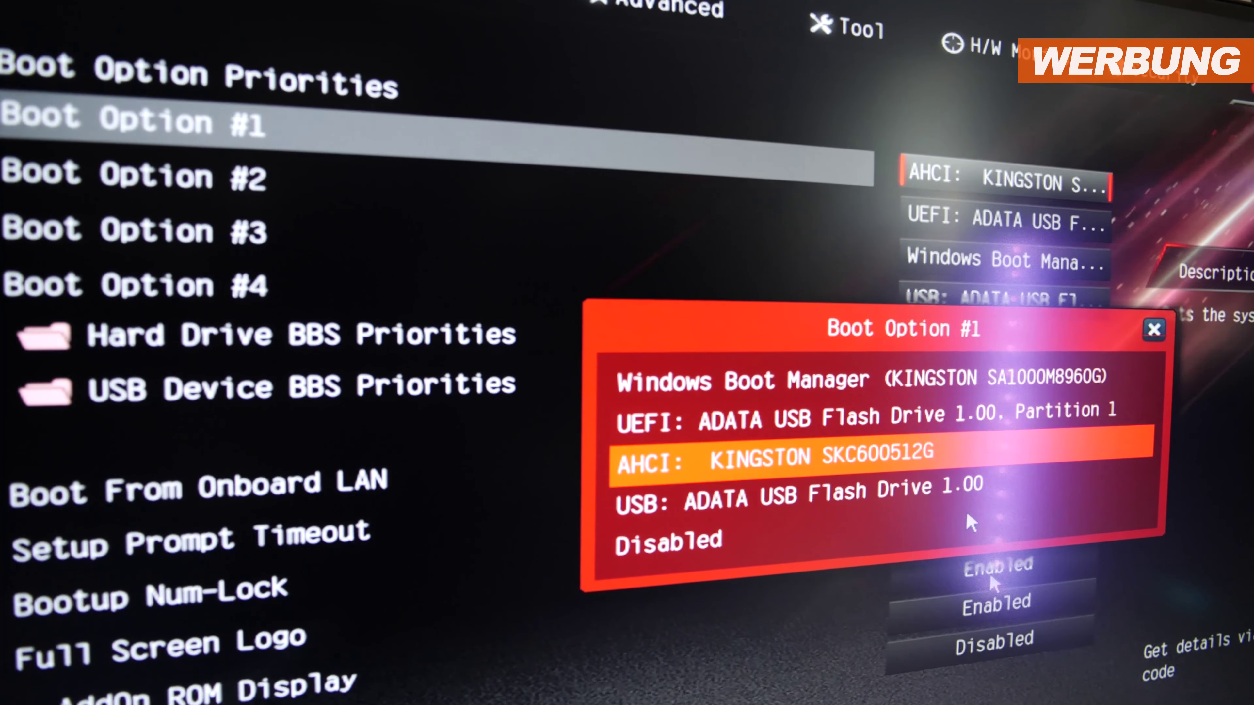
key("Return")
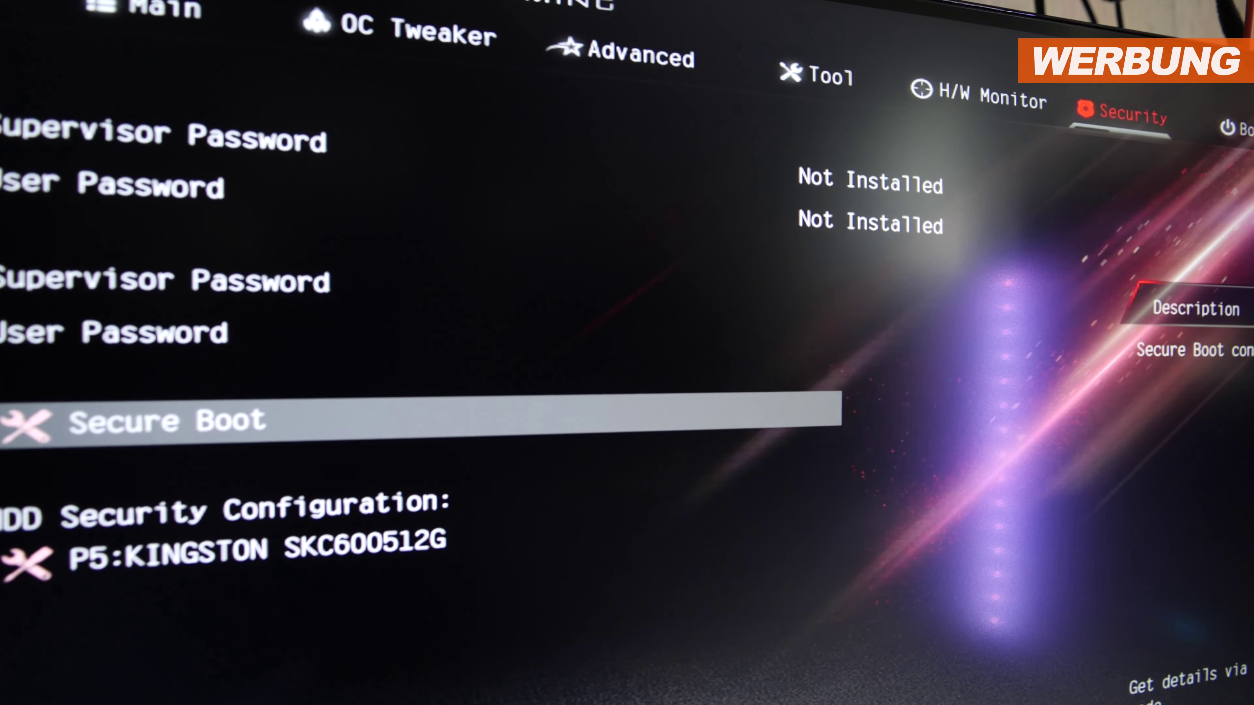
key("Right")
key("Return")
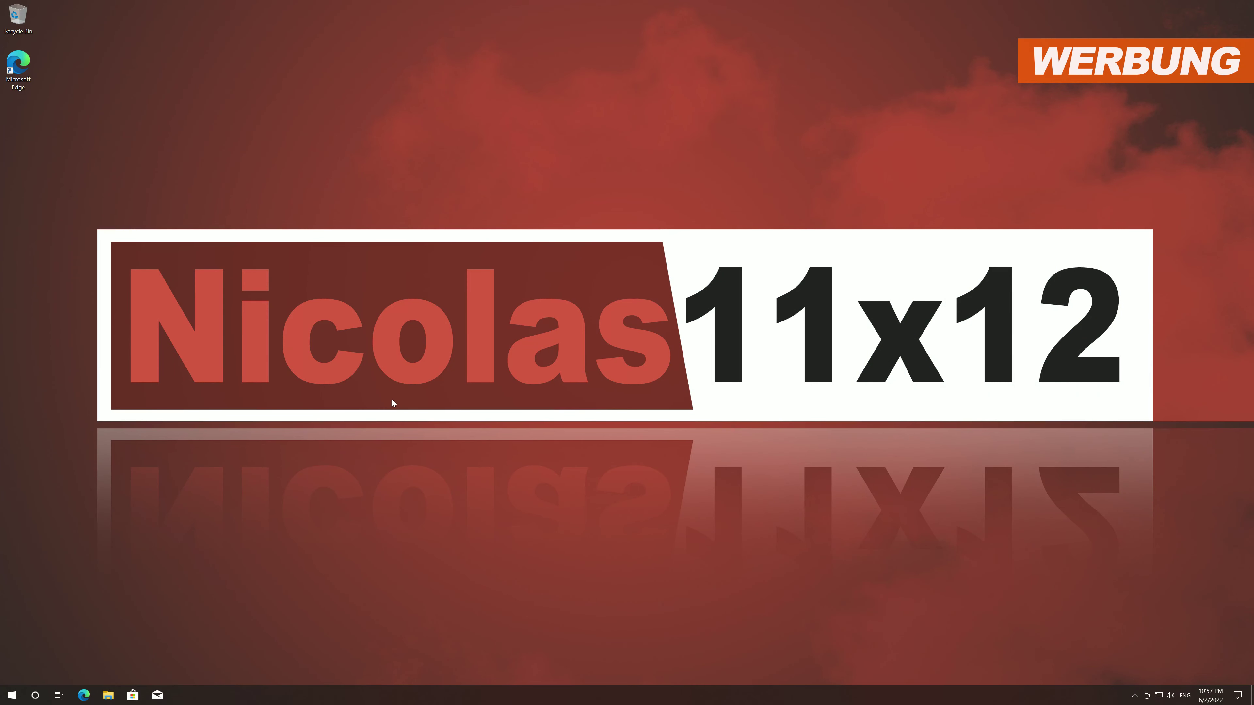
Run winver to check the installed Windows version.
key("super+r")
type("winver")
key("Return")
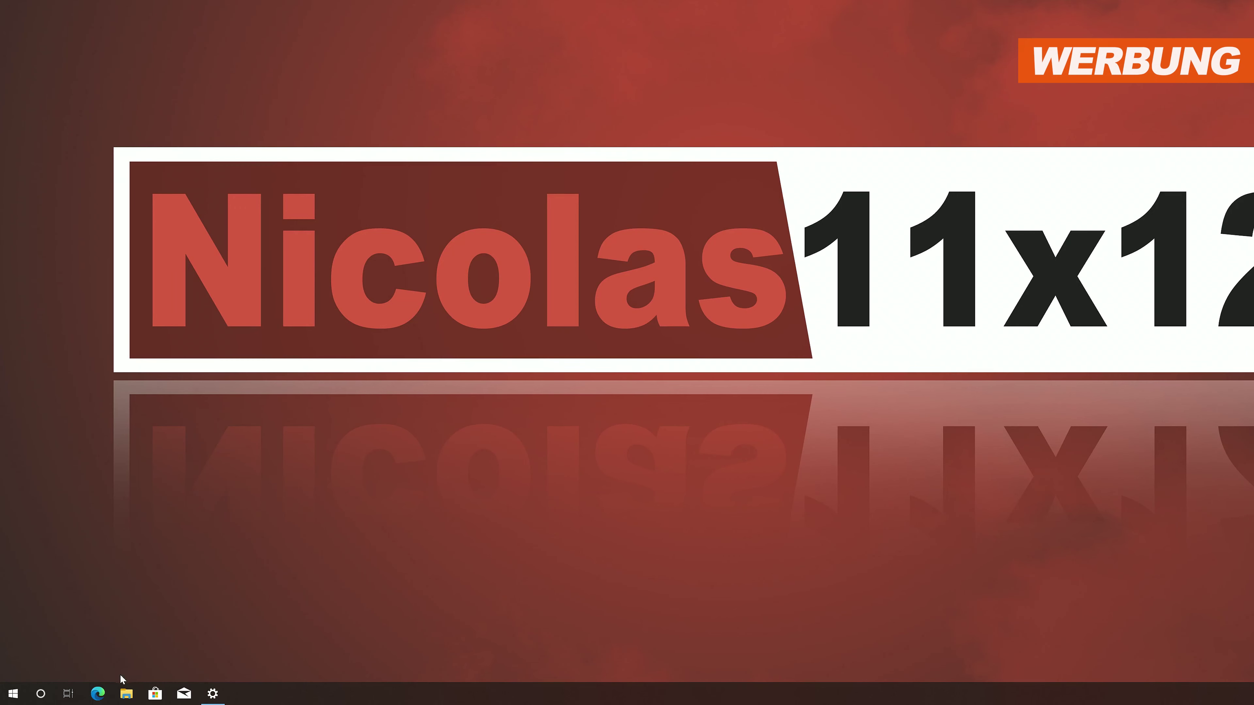
Open Disk Management and view the properties of Disk 0 to check its partition style.
right_click(4, 688)
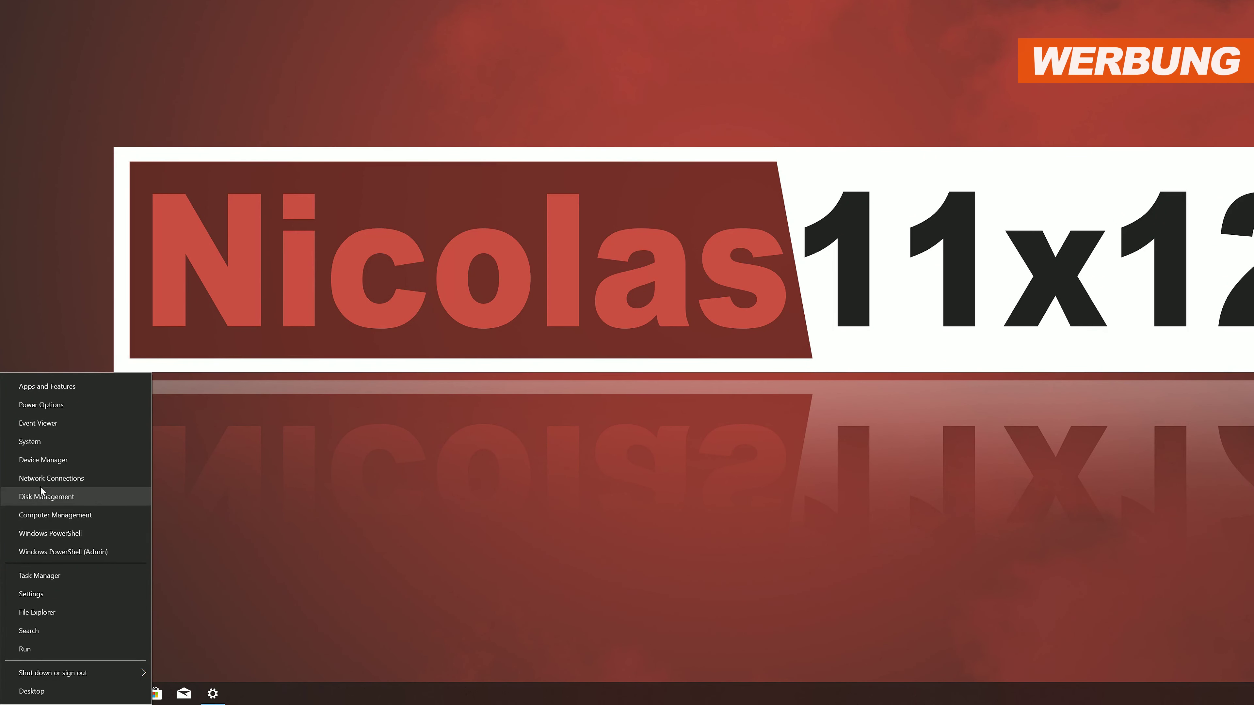
left_click(63, 499)
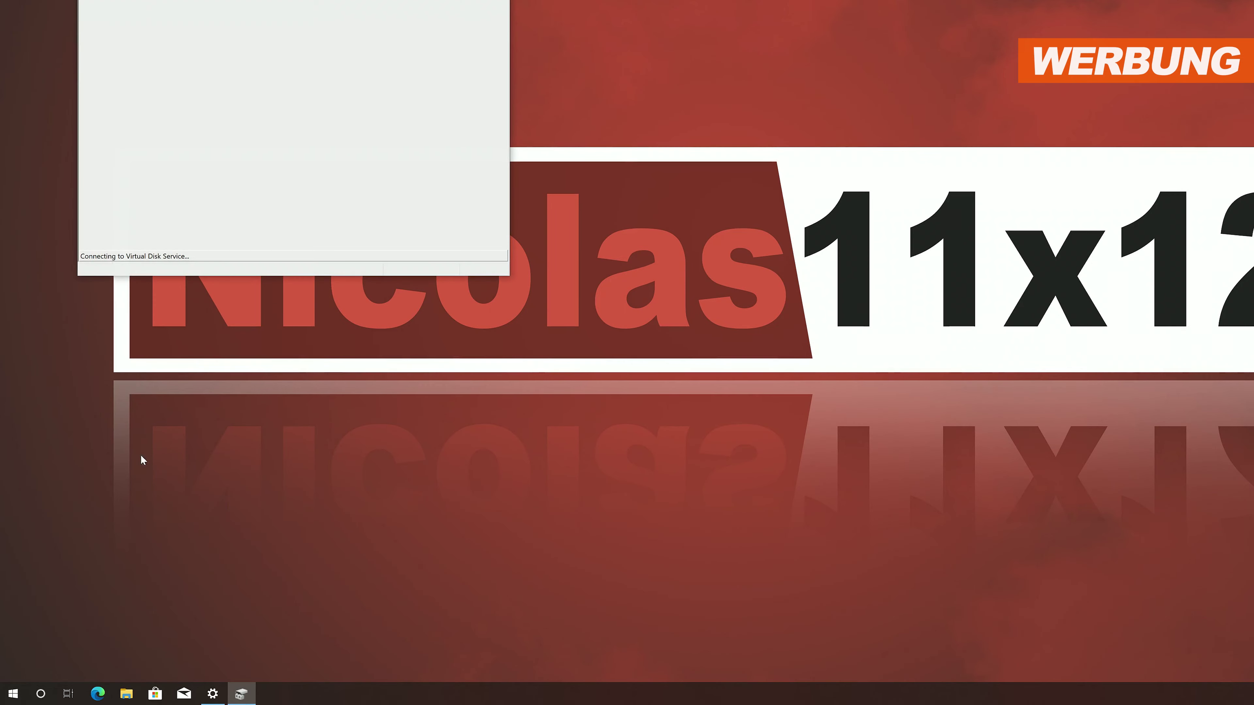
right_click(260, 317)
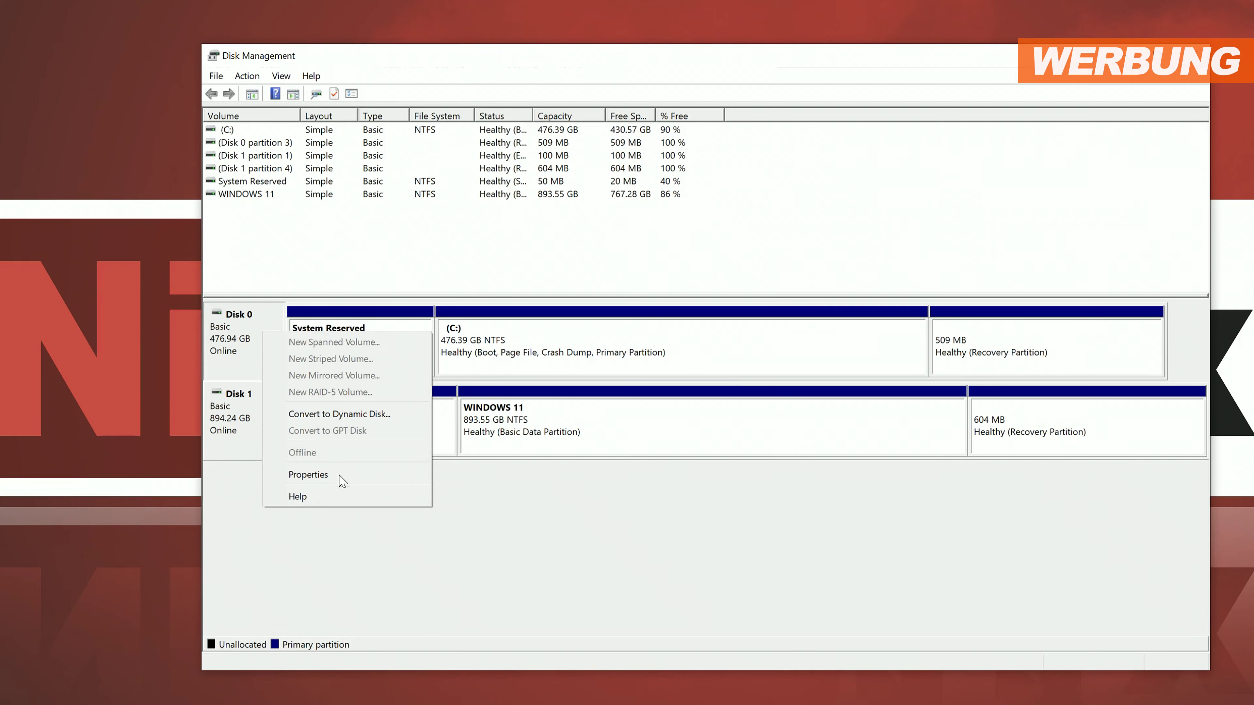
left_click(341, 480)
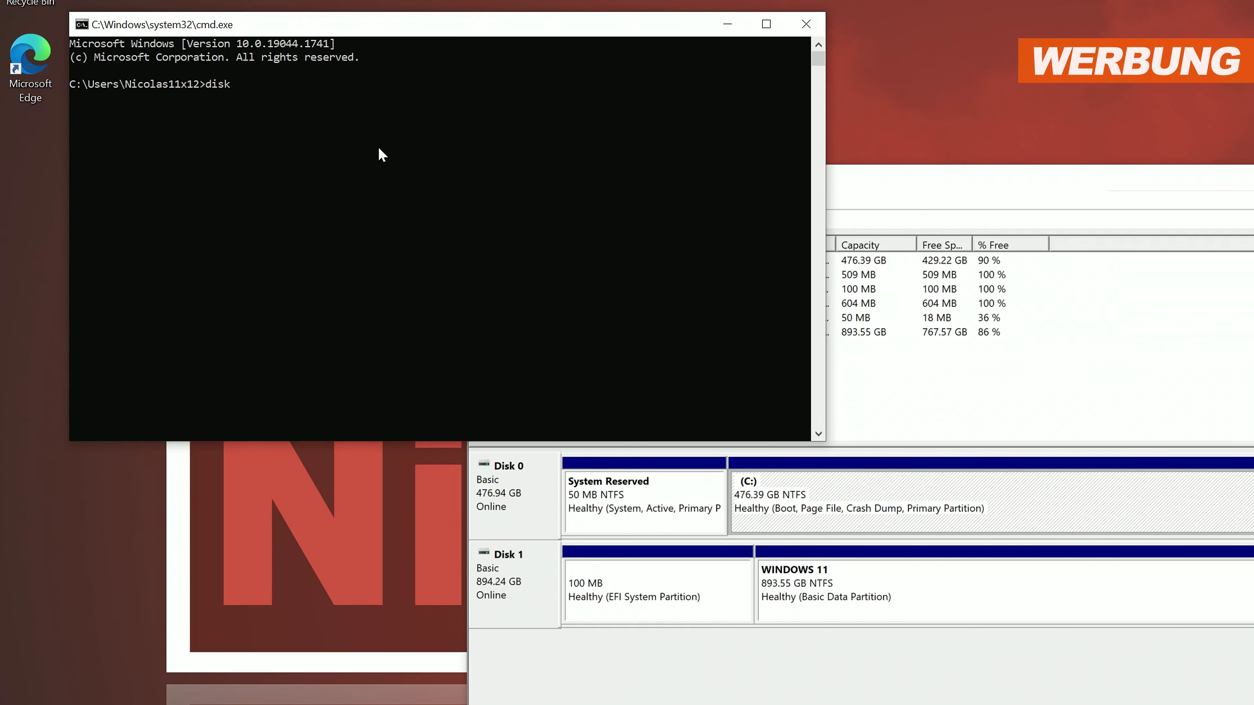
Start diskpart from the command prompt to list the disks and select disk 0.
type("part")
key("Return")
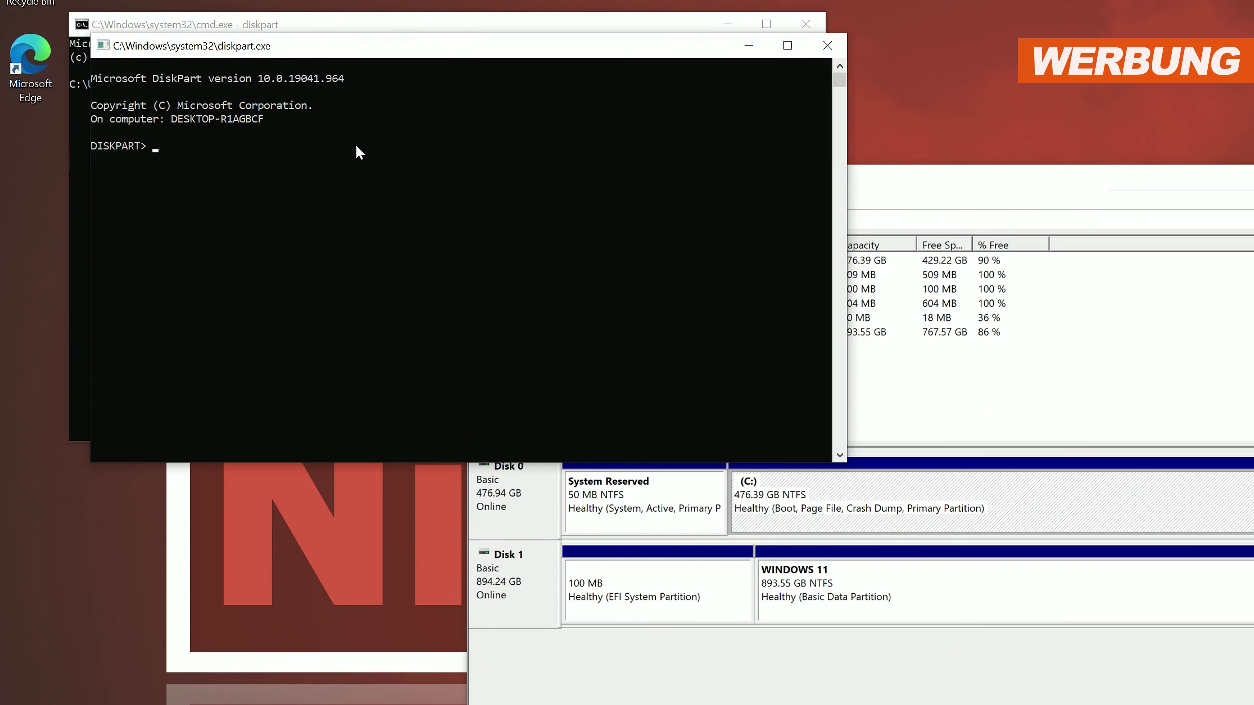
type("list disk")
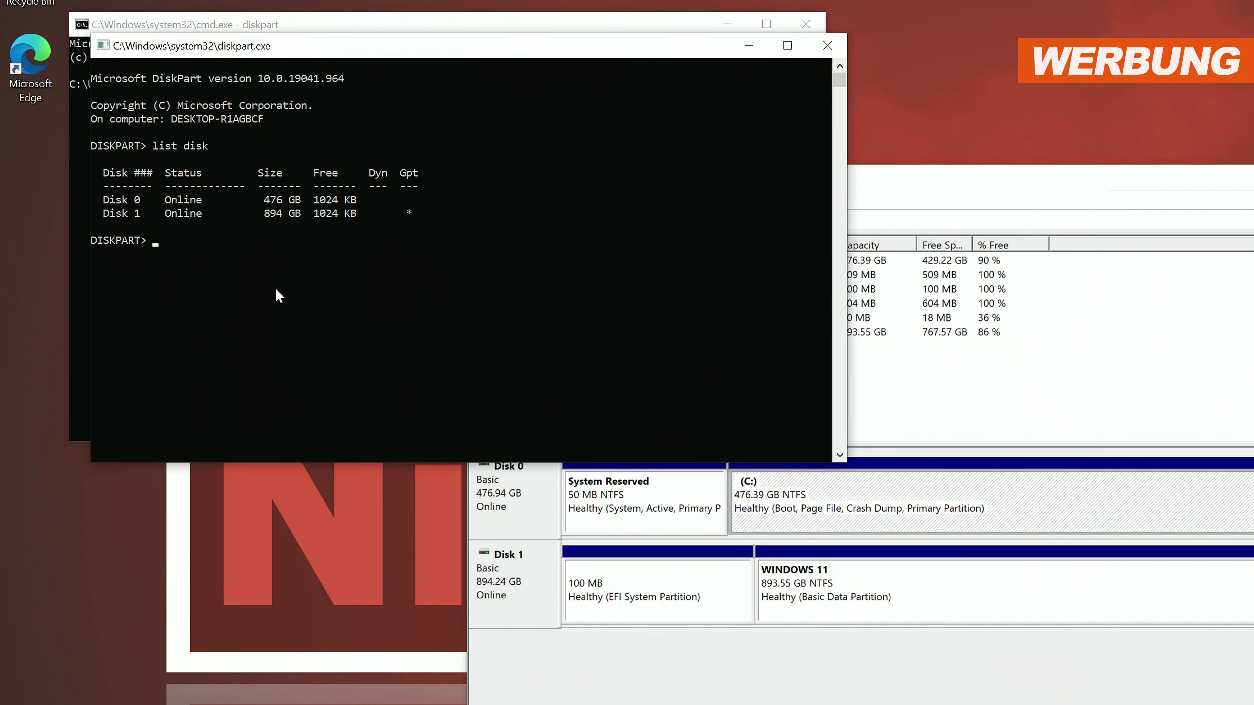
type("select disk 0")
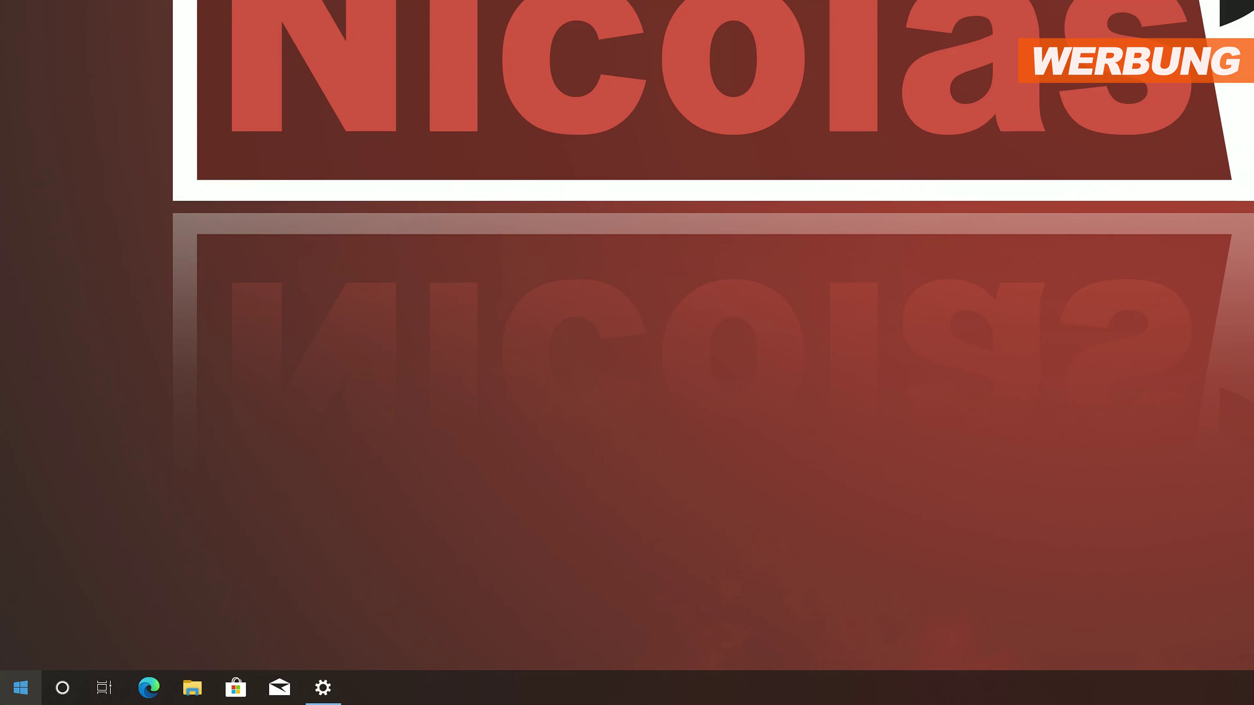
Run the Windows 11 compatibility check in PC Health Check and review all the requirement results.
left_click(20, 688)
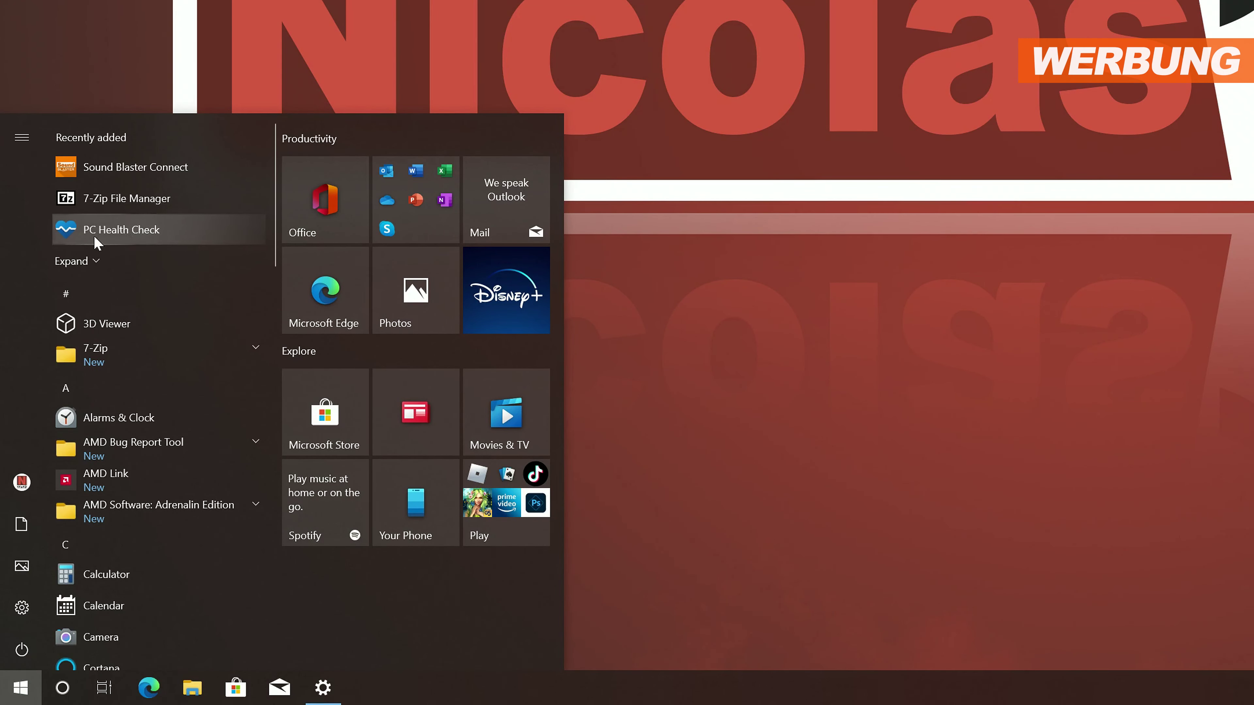
left_click(154, 234)
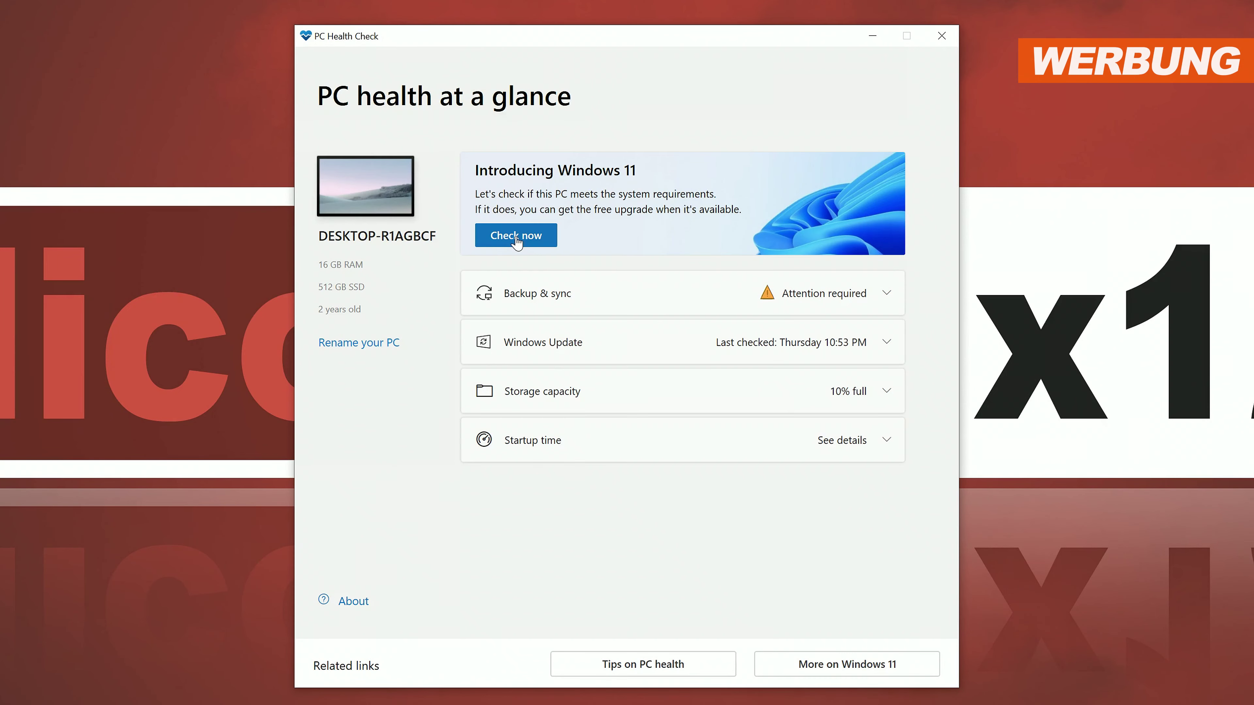
left_click(515, 236)
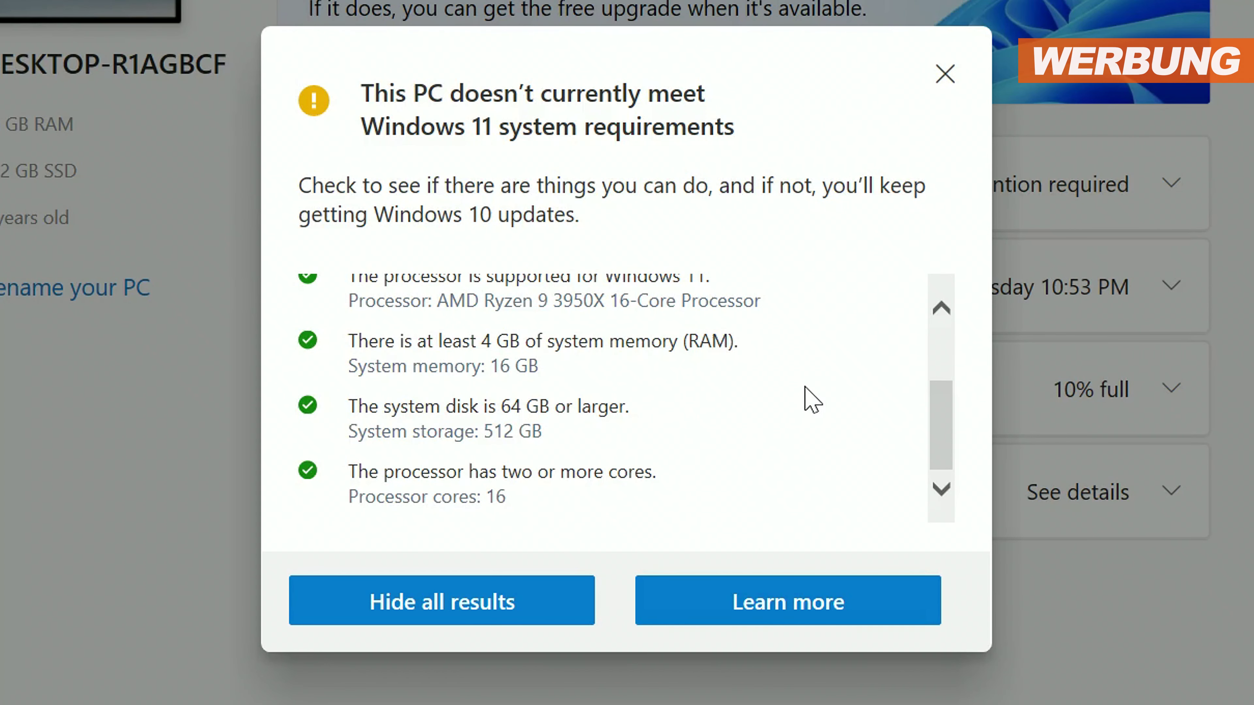
scroll(812, 400, "up", 3)
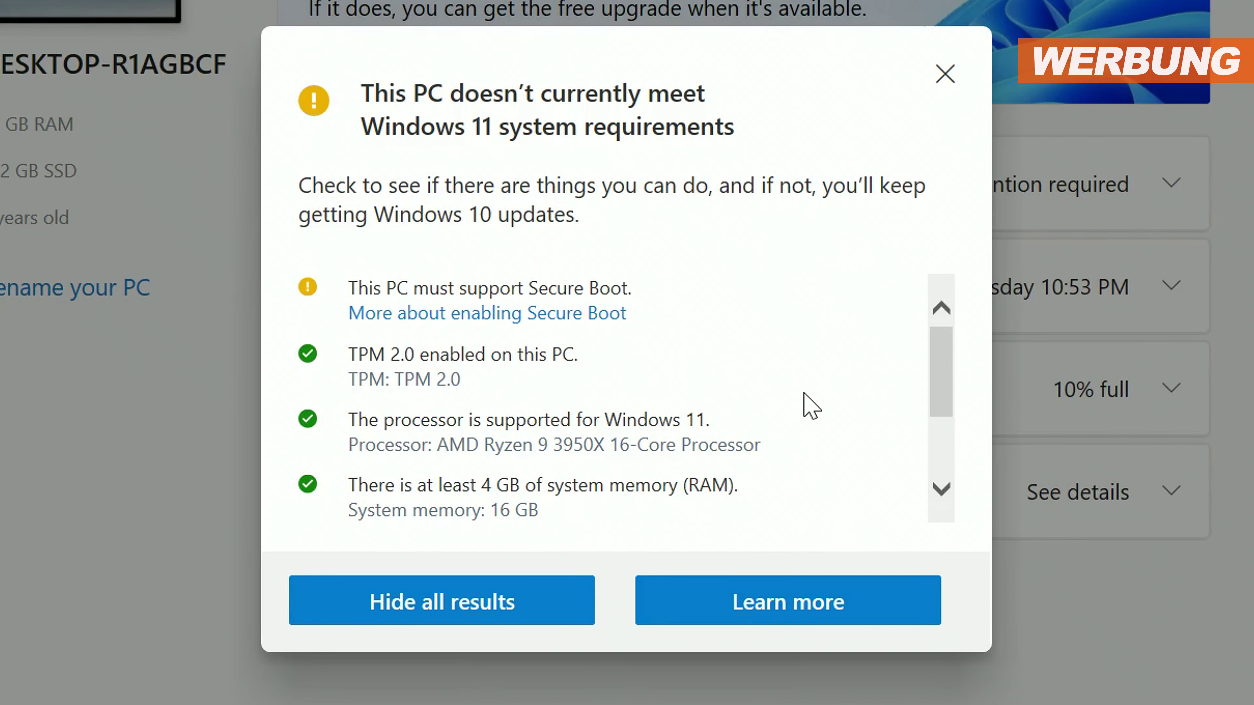
Run the Windows 11 setup from the ESD-USB (D:) drive to check the system requirements, and close it.
double_click(336, 302)
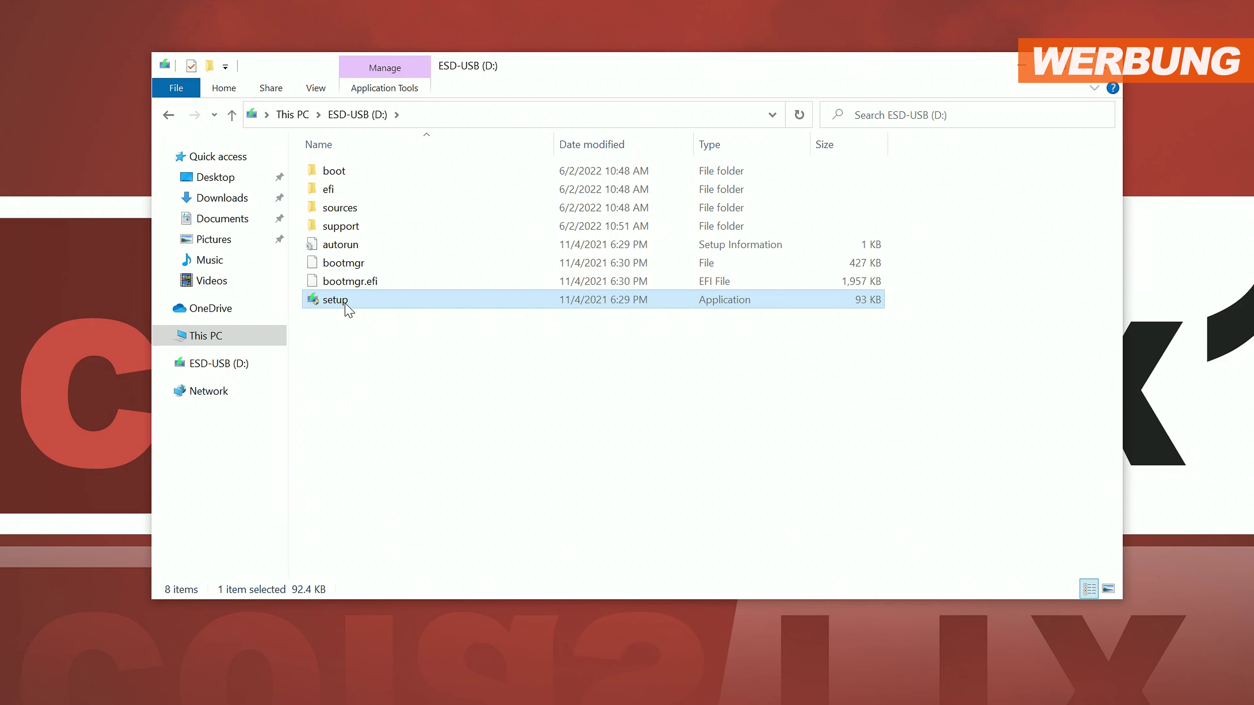
left_click(1012, 66)
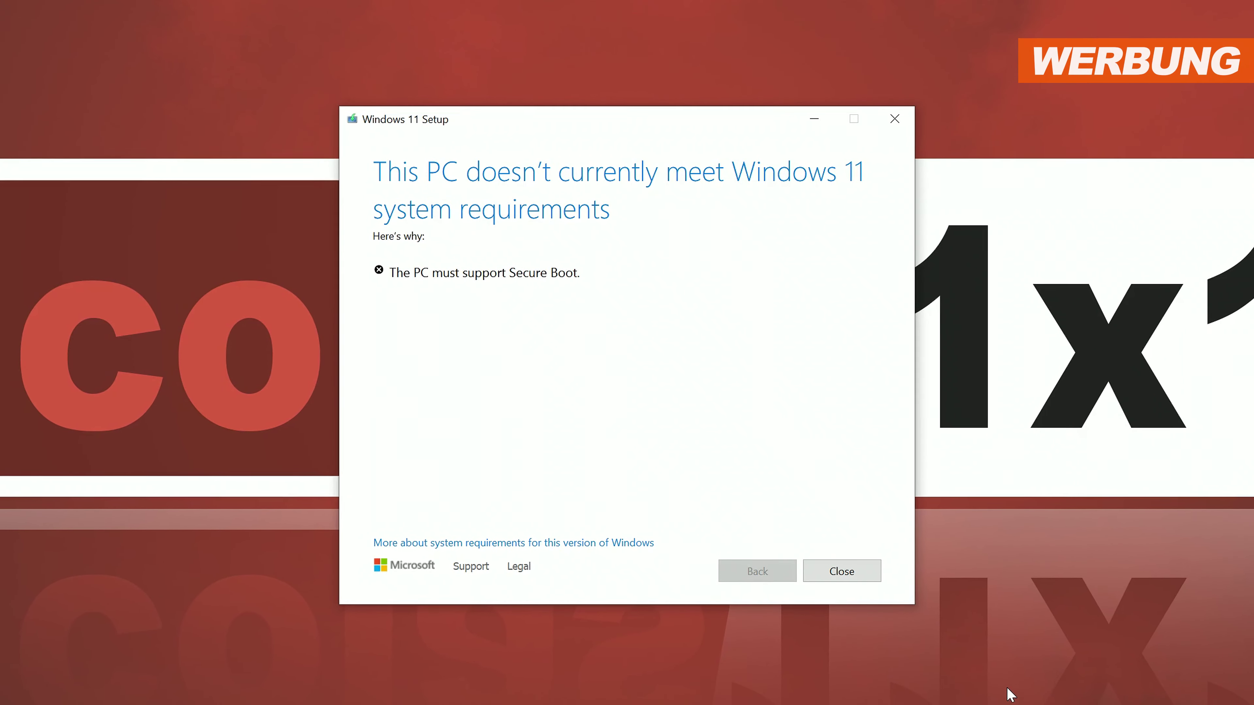
left_click(840, 569)
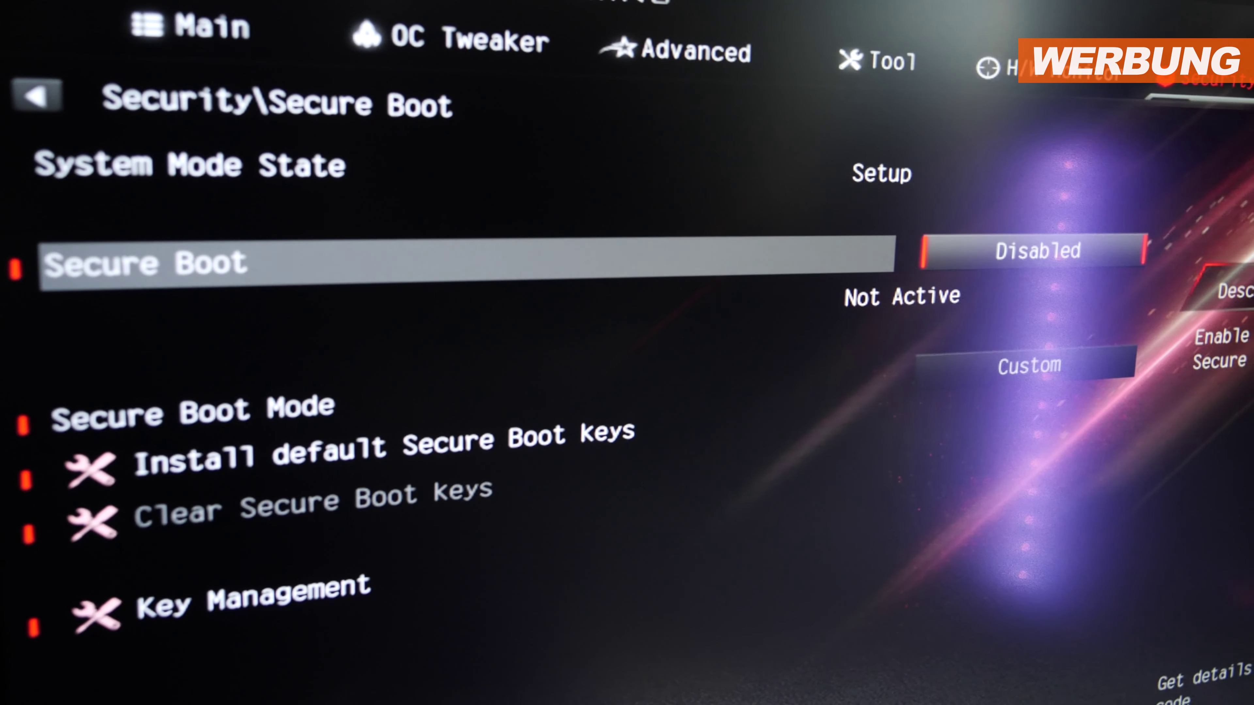
In the UEFI setup, set Secure Boot to Enabled and CSM (Compatibility Support Module) to Disabled.
key("Return")
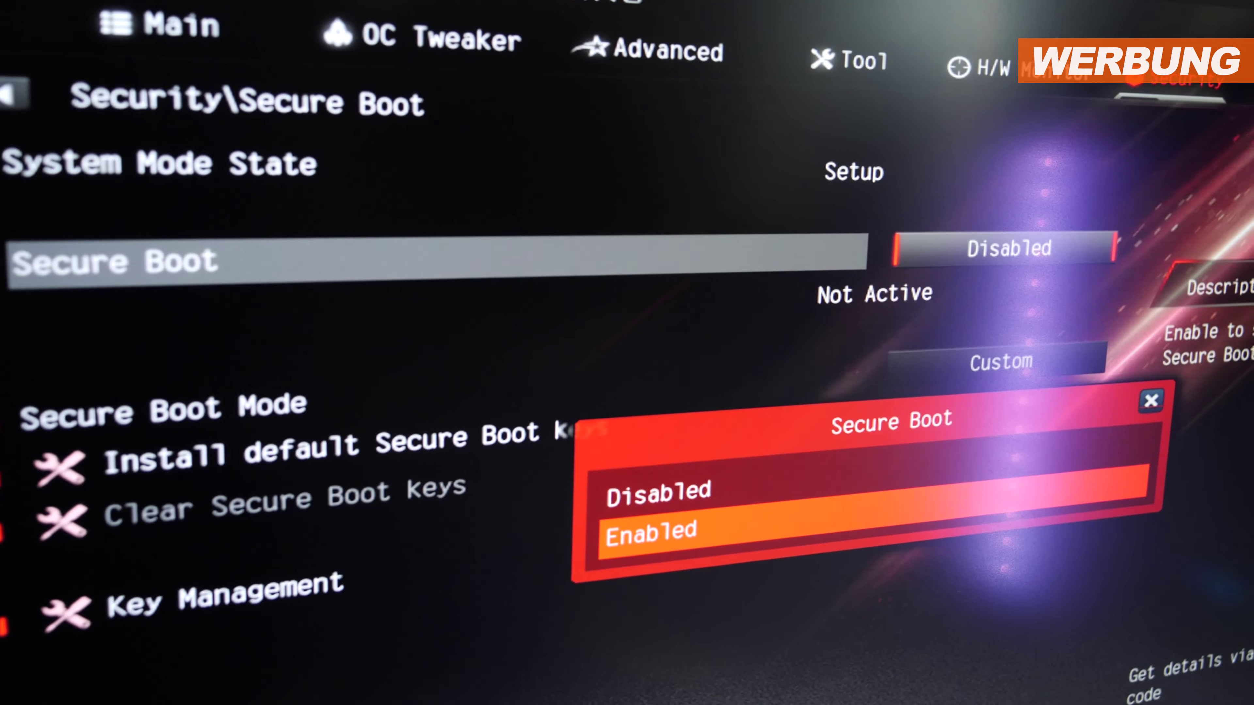
key("Return")
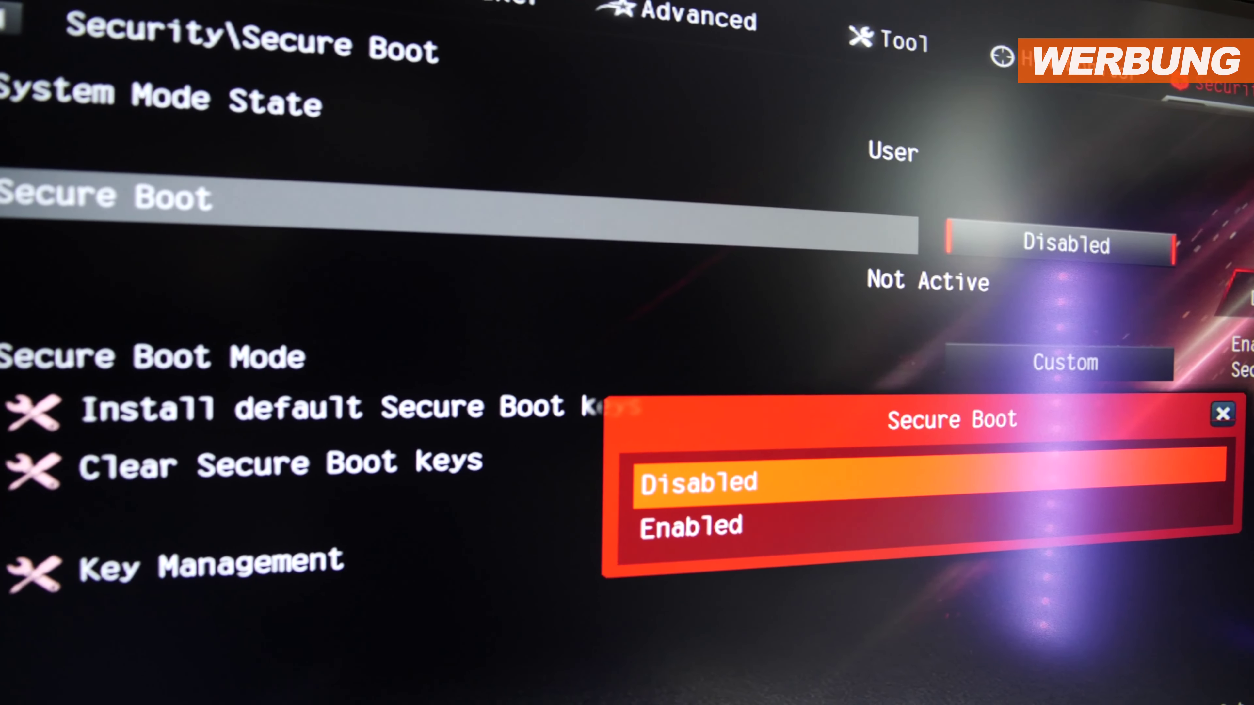
key("Down")
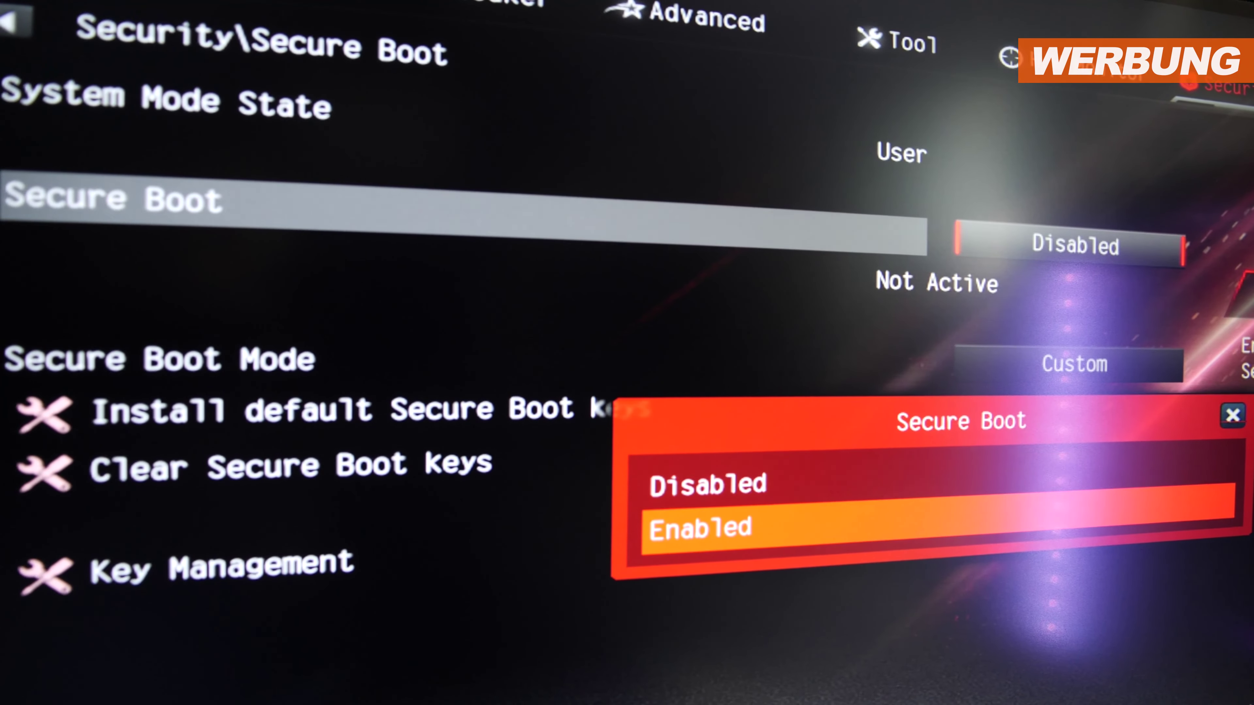
key("Return")
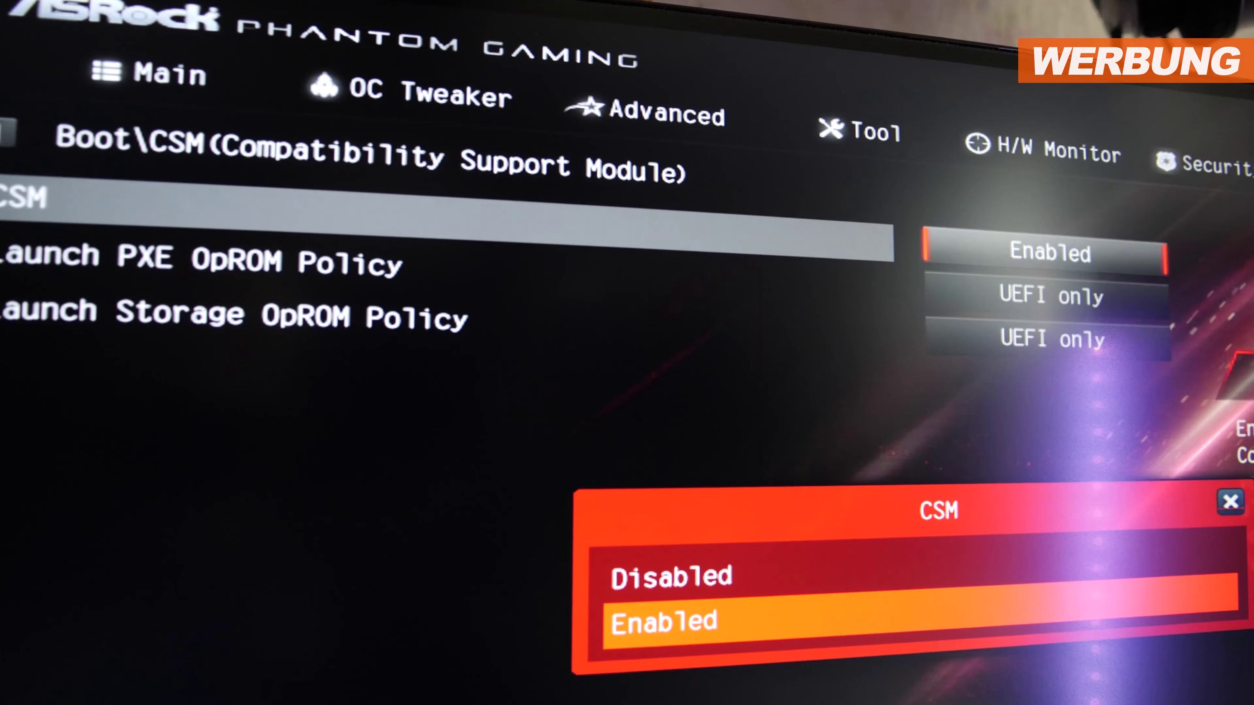
key("Up")
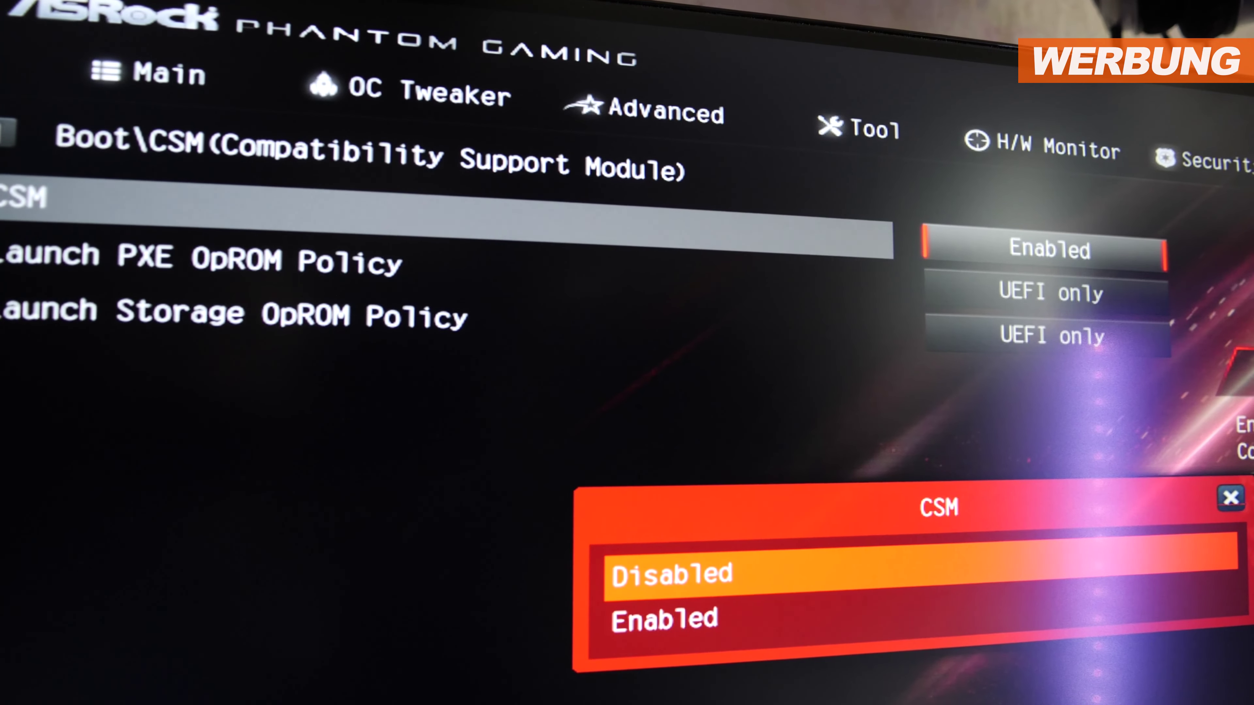
key("Return")
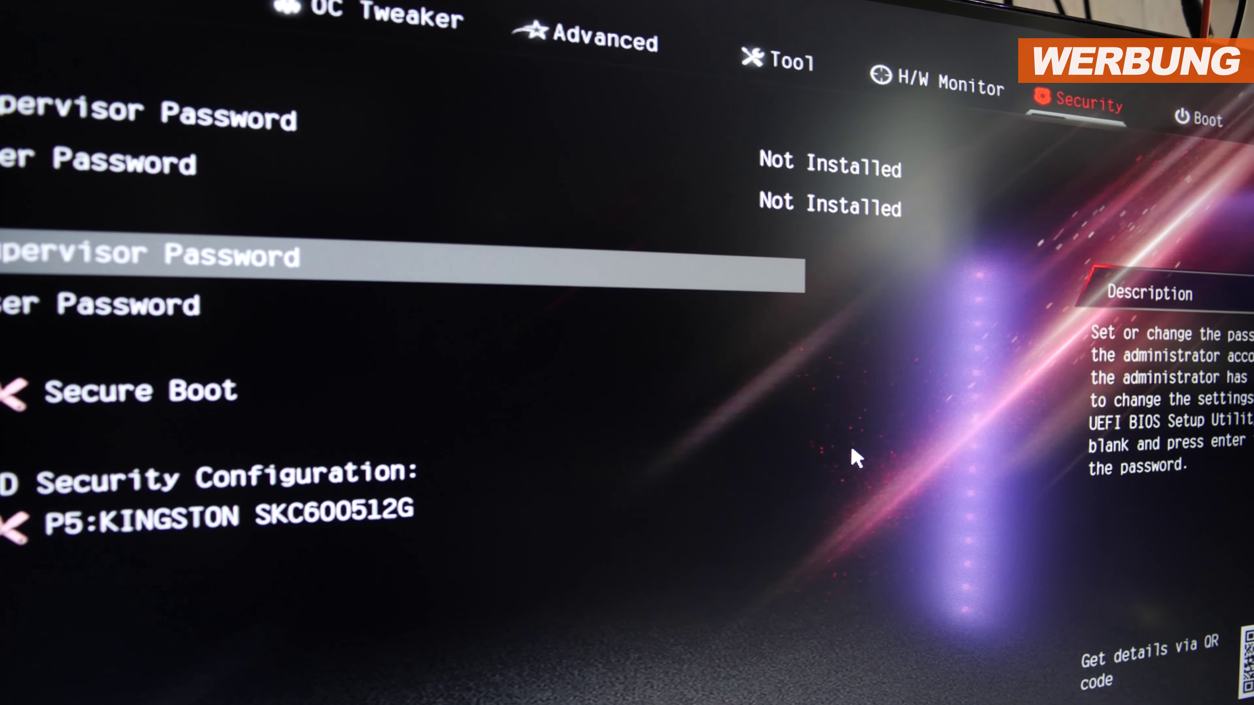
Set Boot Option #1 to Windows Boot Manager (KINGSTON SA1000M8960G).
key("Right")
key("Up")
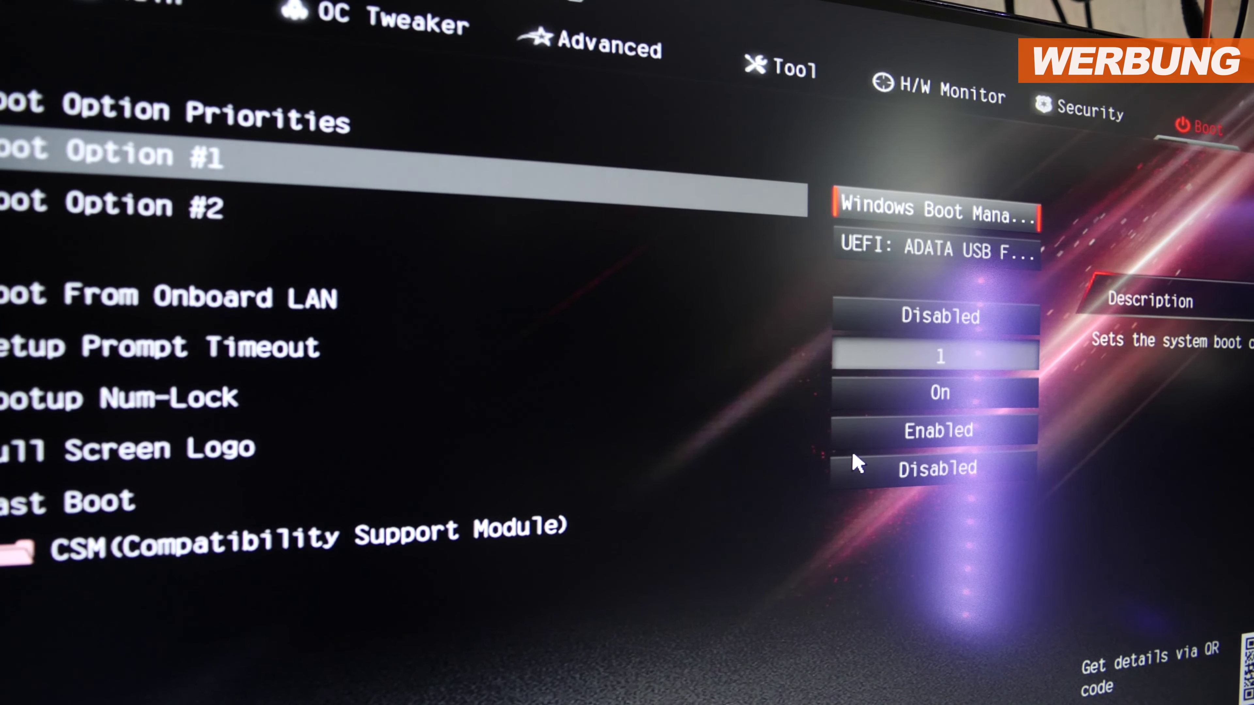
key("Return")
key("Down")
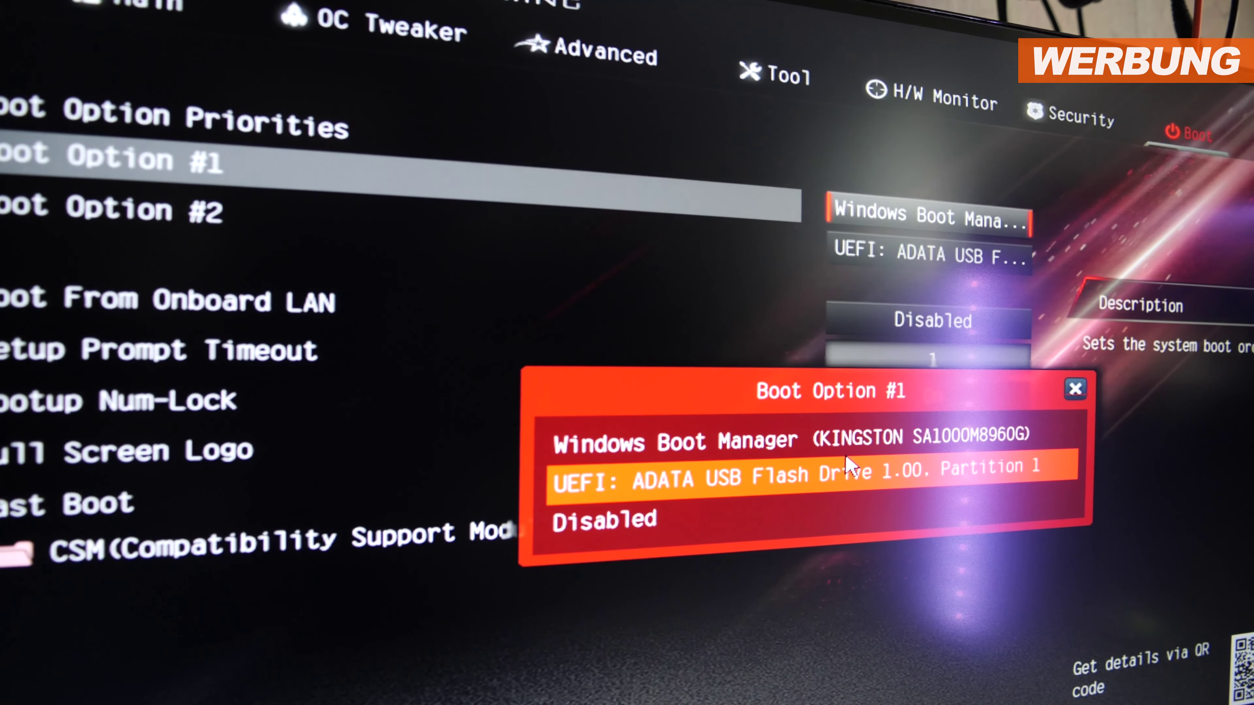
key("Up")
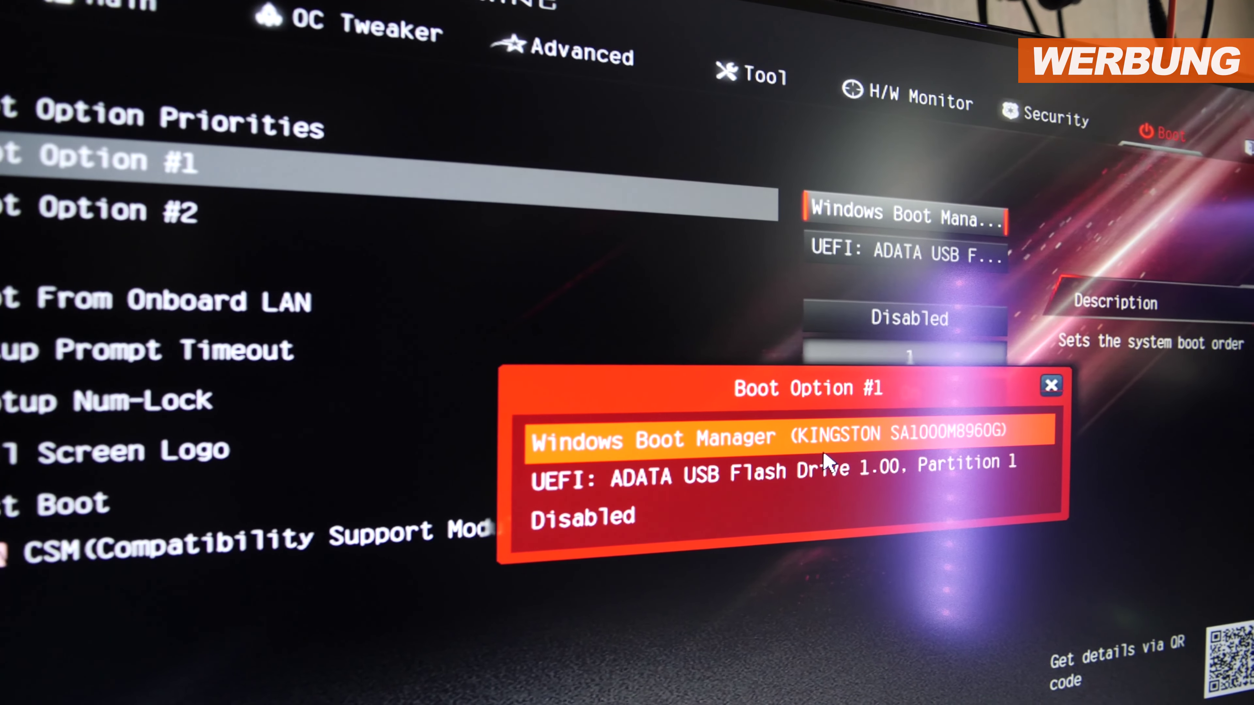
key("Return")
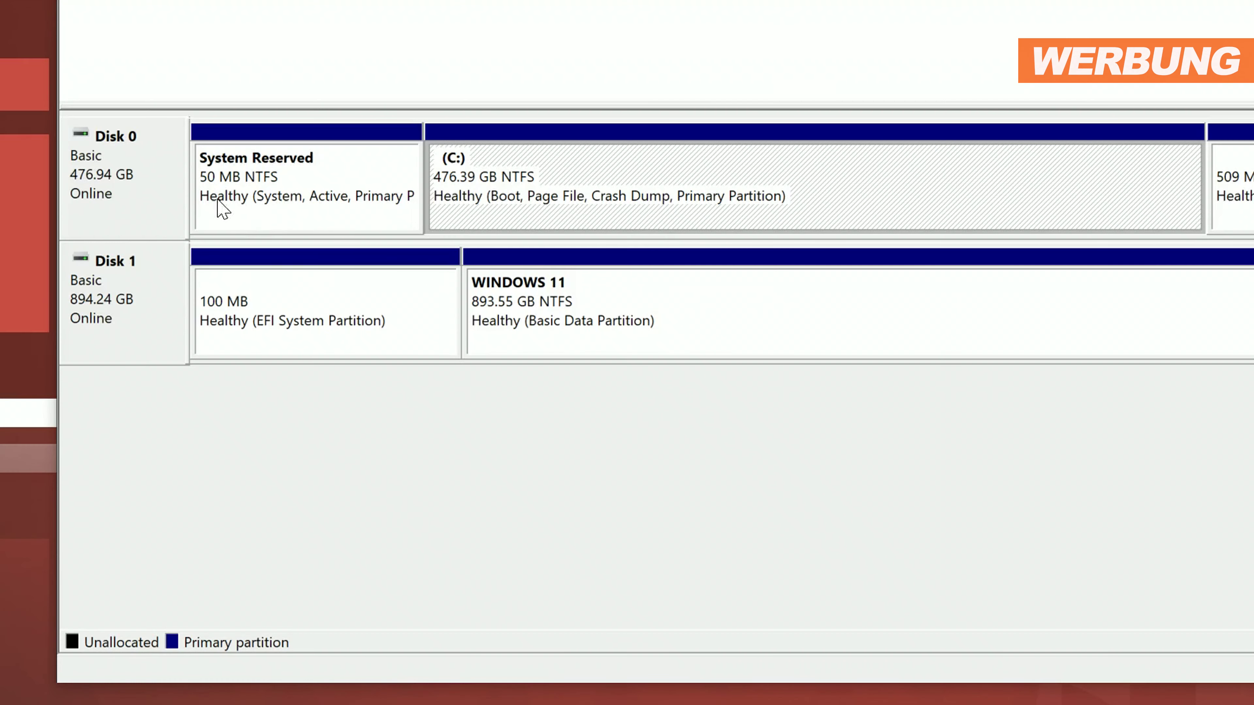
In Disk Management, check the conversion options for Disk 0 and the commands available for its C: partition.
left_click(160, 153)
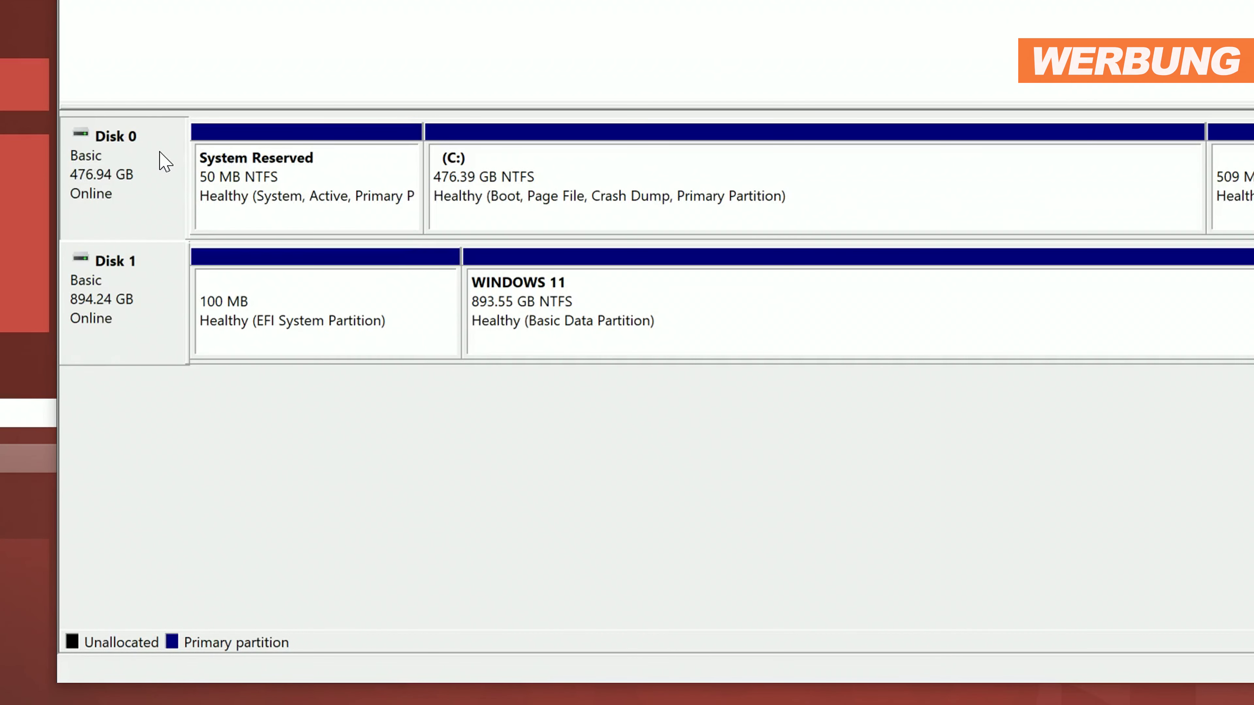
right_click(160, 153)
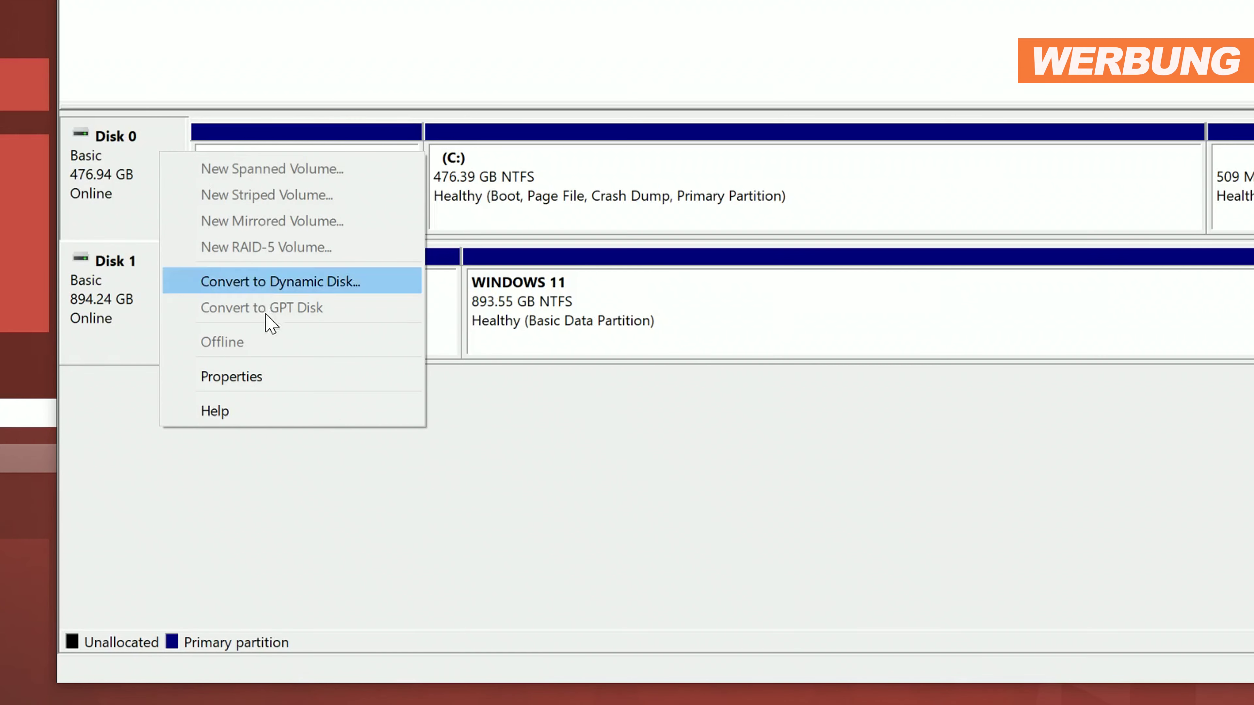
left_click(599, 333)
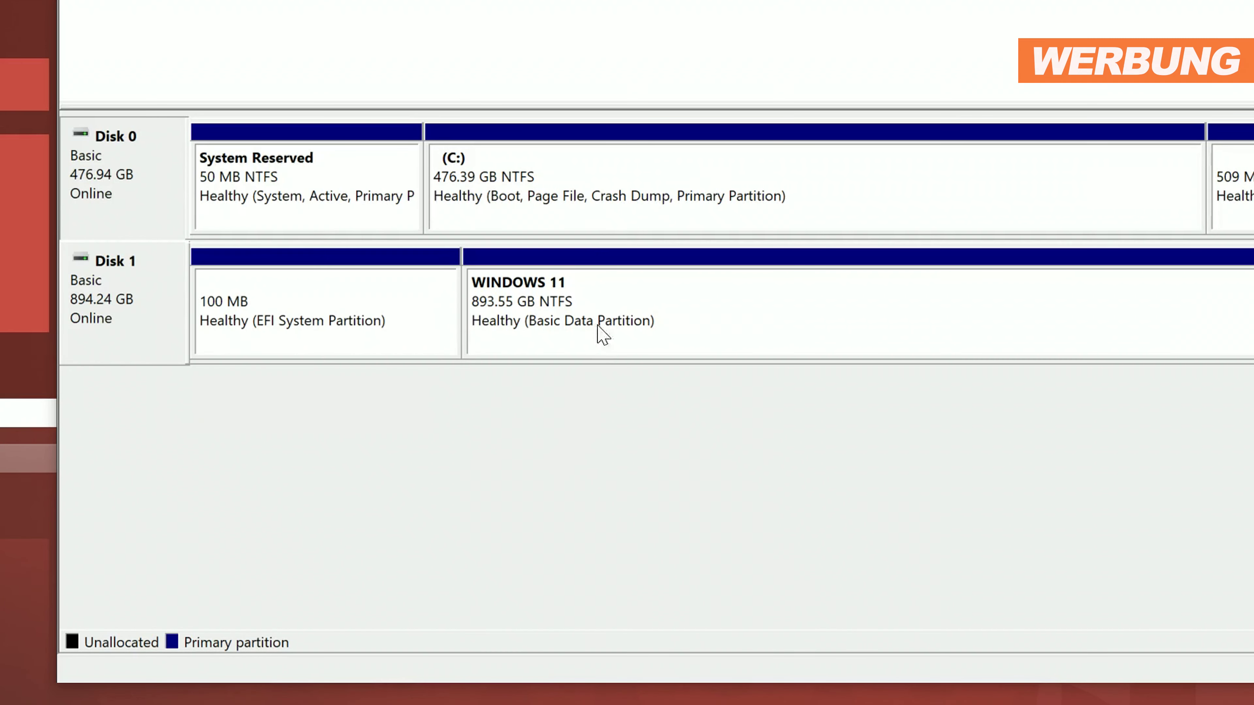
left_click(602, 173)
right_click(607, 170)
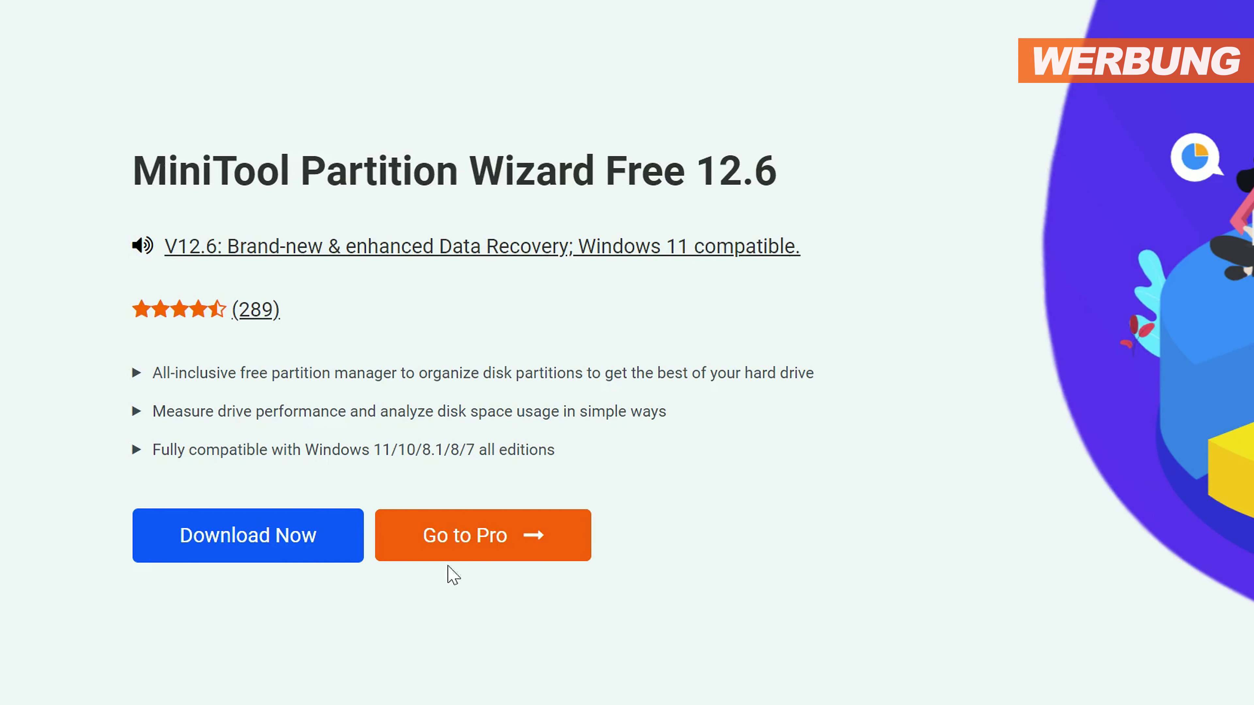
Download MiniTool Partition Wizard Free 12.6 and install it with the free Pro Trial option.
left_click(243, 540)
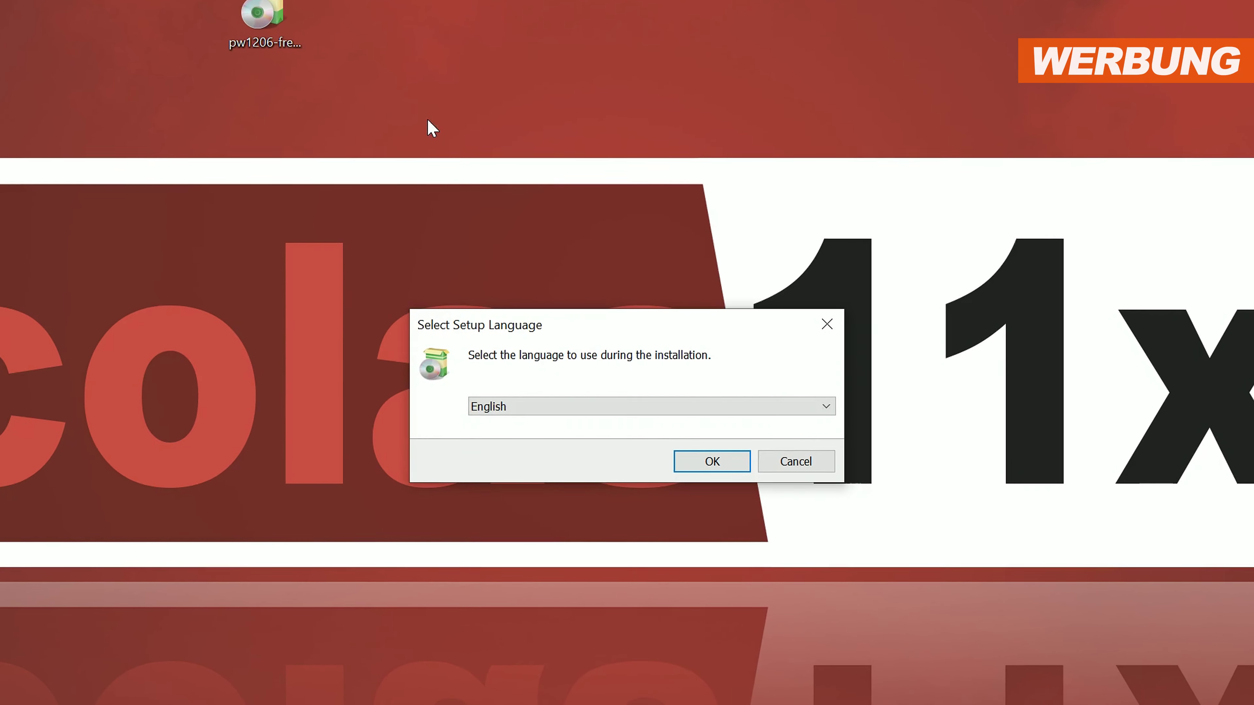
left_click(667, 407)
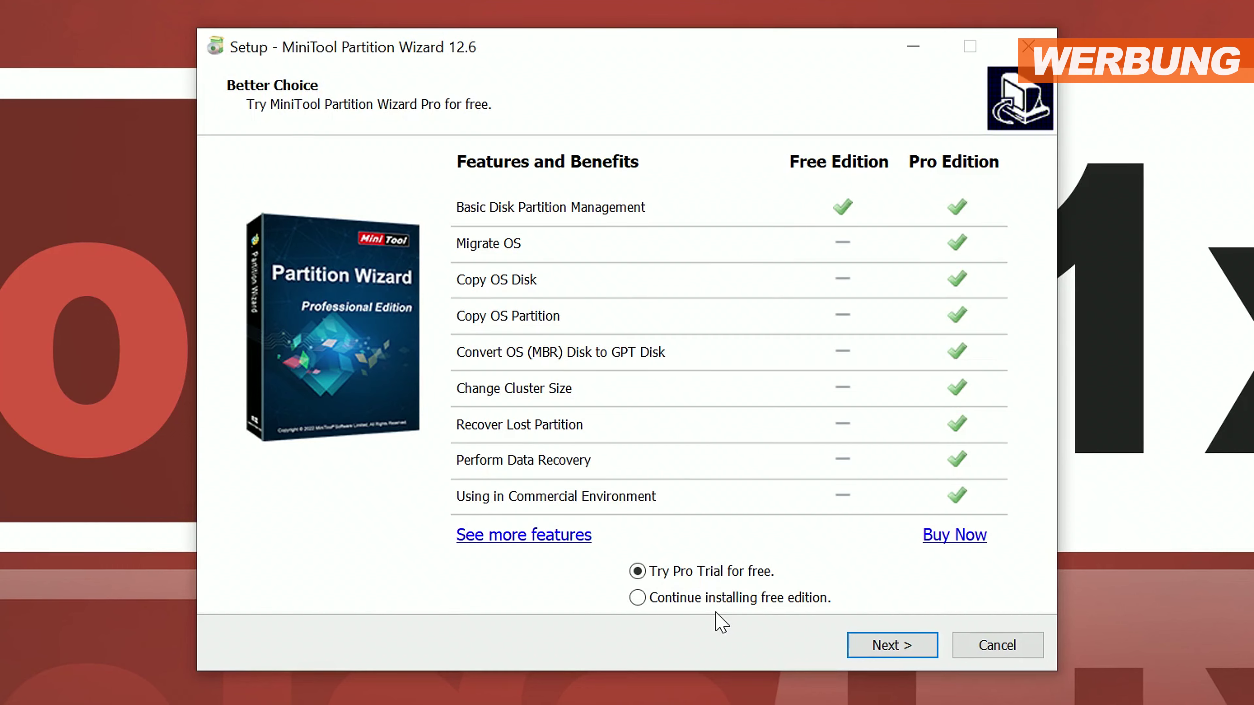
left_click(889, 643)
left_click(861, 639)
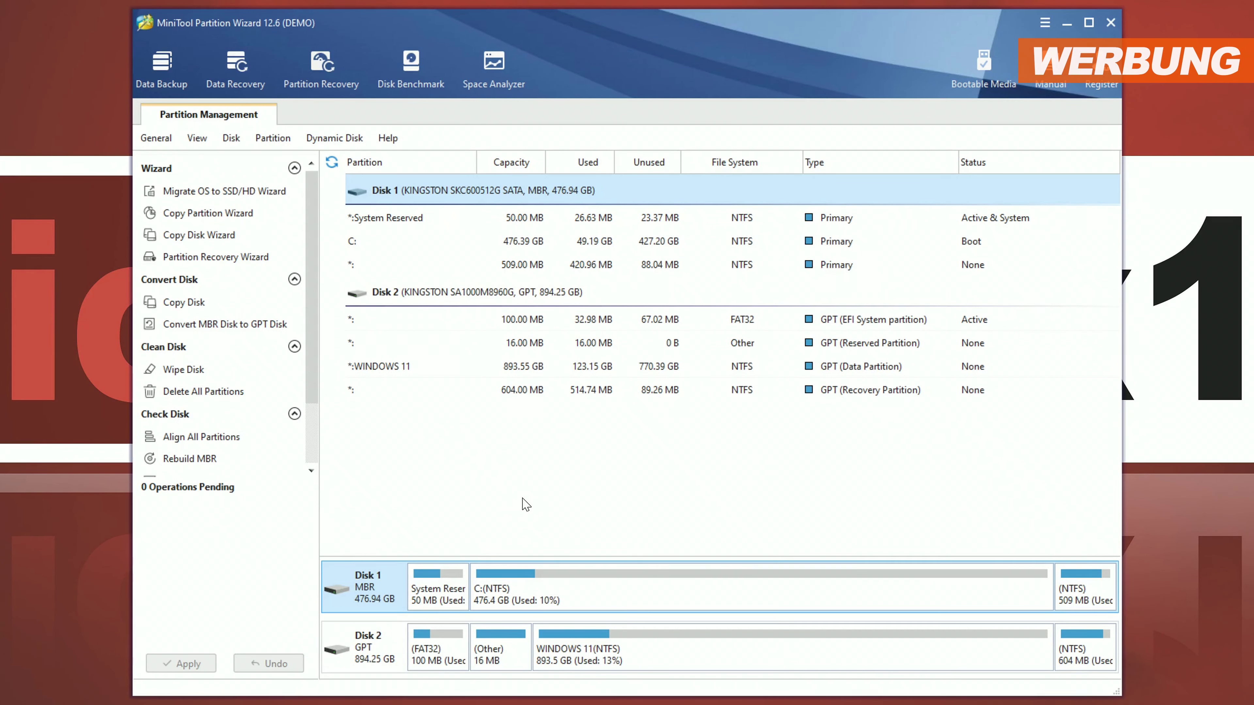
Queue the conversion of Disk 1 (KINGSTON SKC600512G) from MBR to GPT and acknowledge the UEFI boot mode notice.
left_click(555, 301)
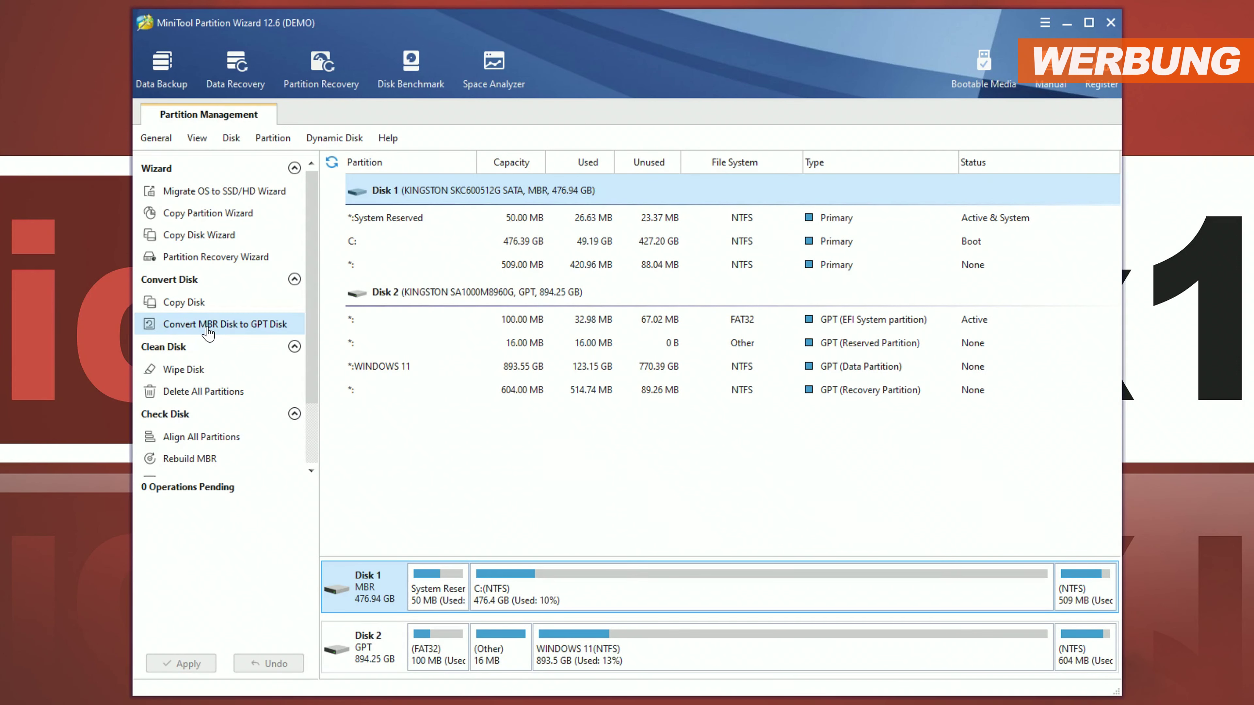
left_click(220, 330)
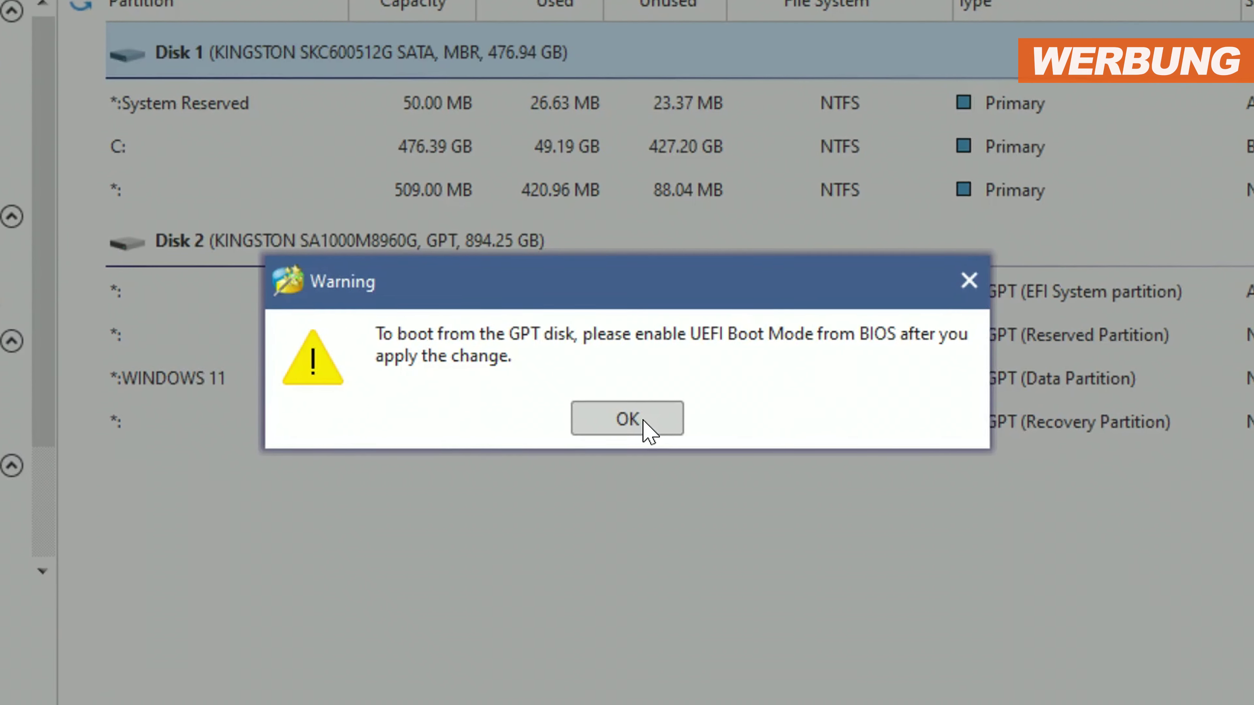
left_click(628, 418)
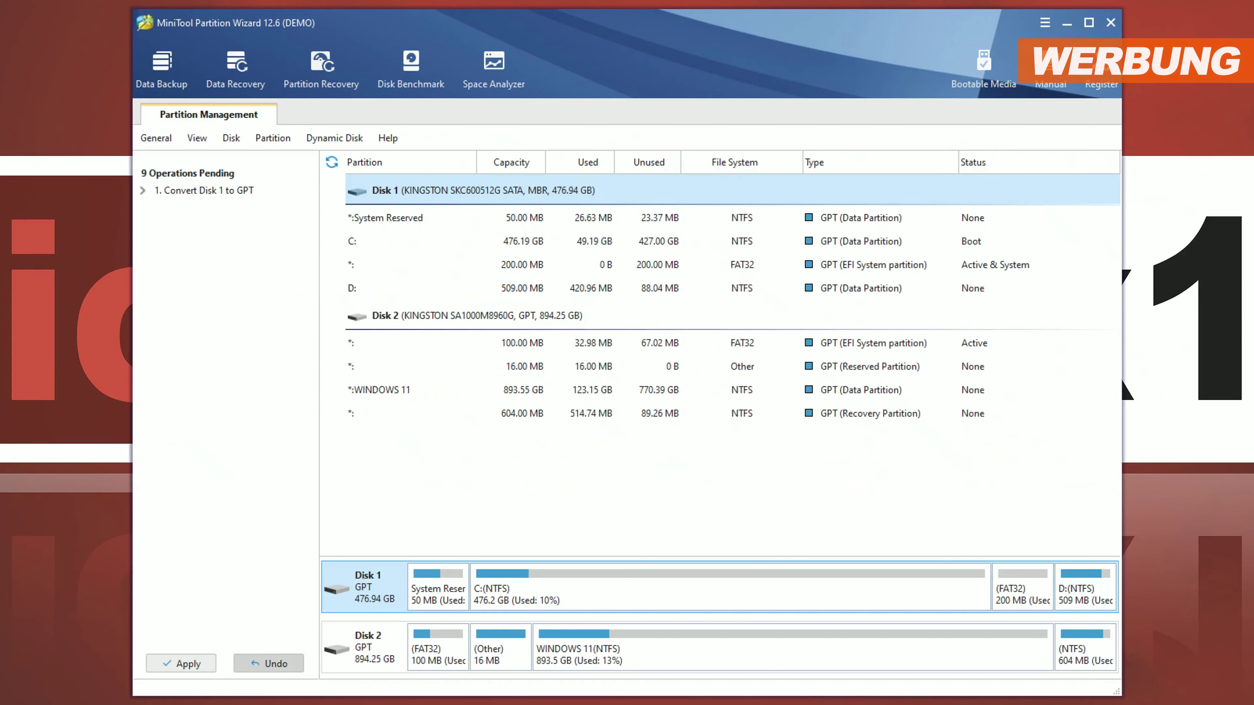
Apply the pending disk conversion and activate the program by pasting the license code in the registration window.
left_click(188, 663)
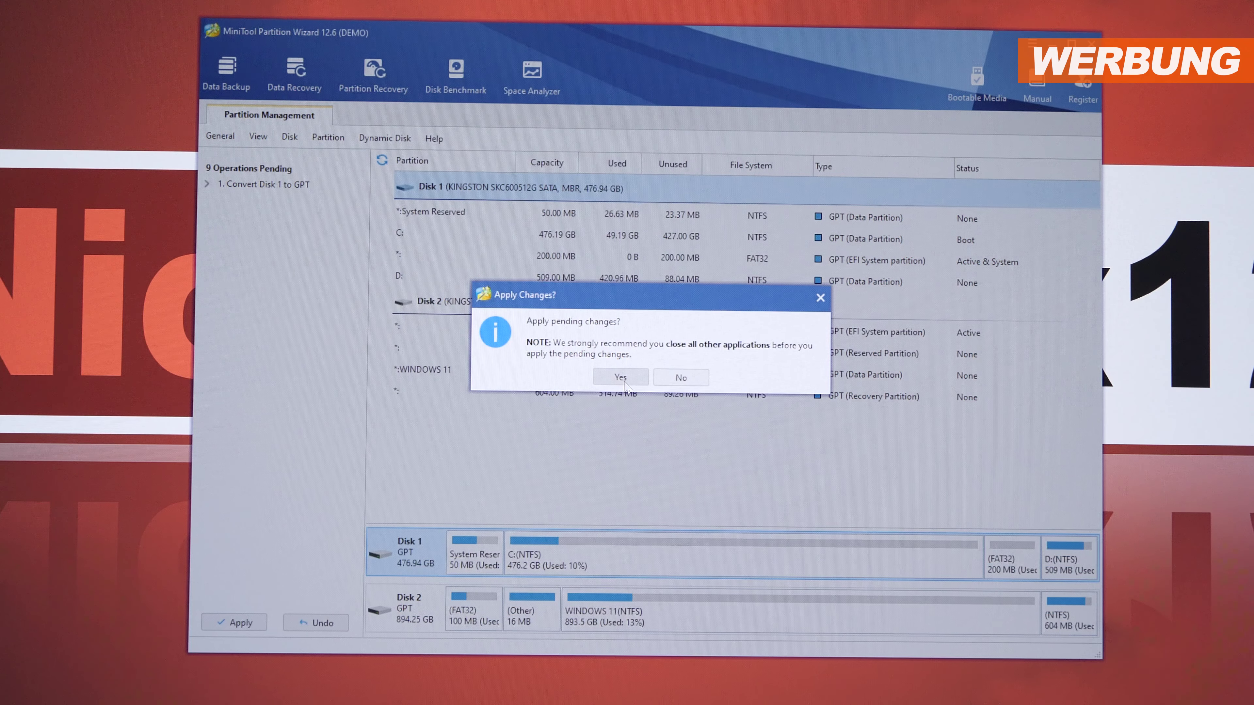
left_click(596, 395)
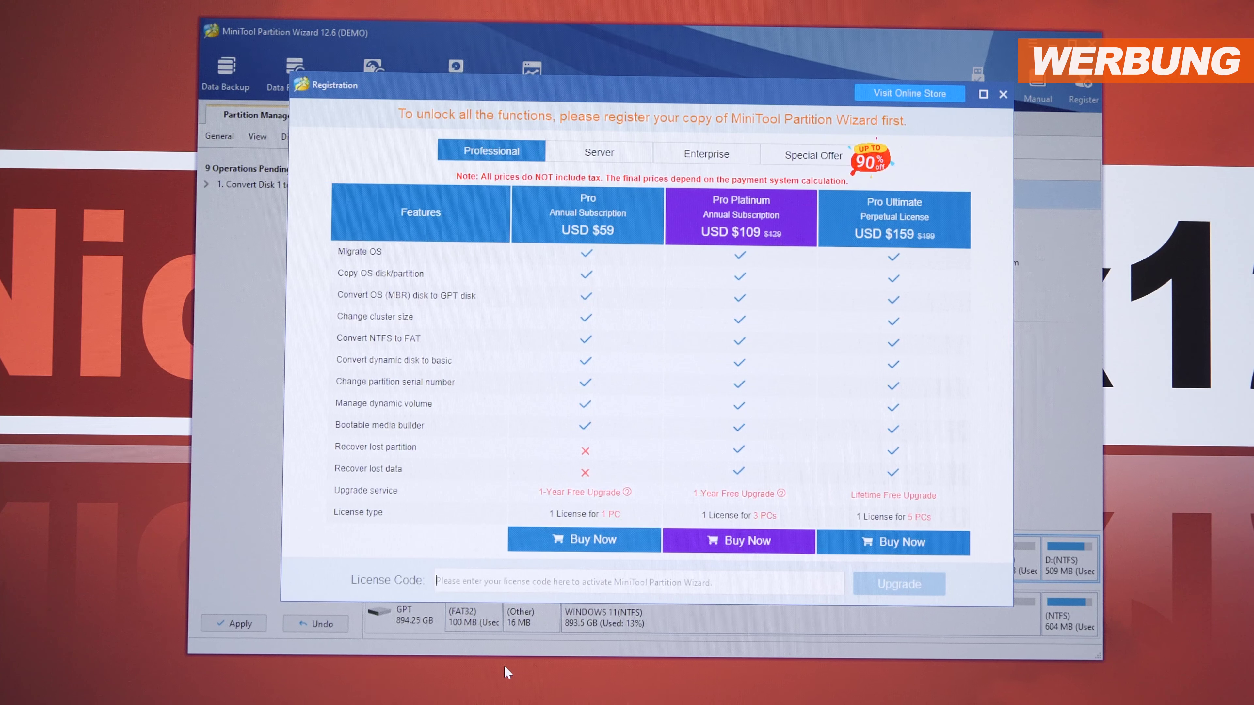
key("ctrl+v")
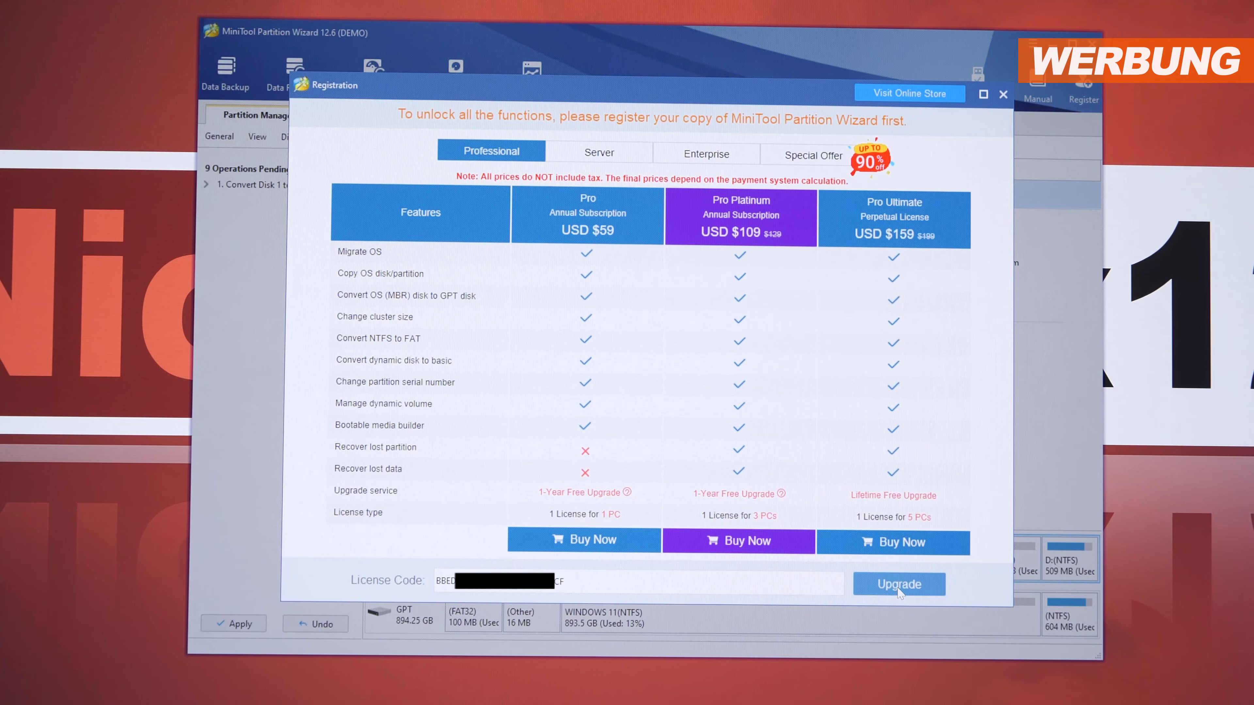
left_click(897, 589)
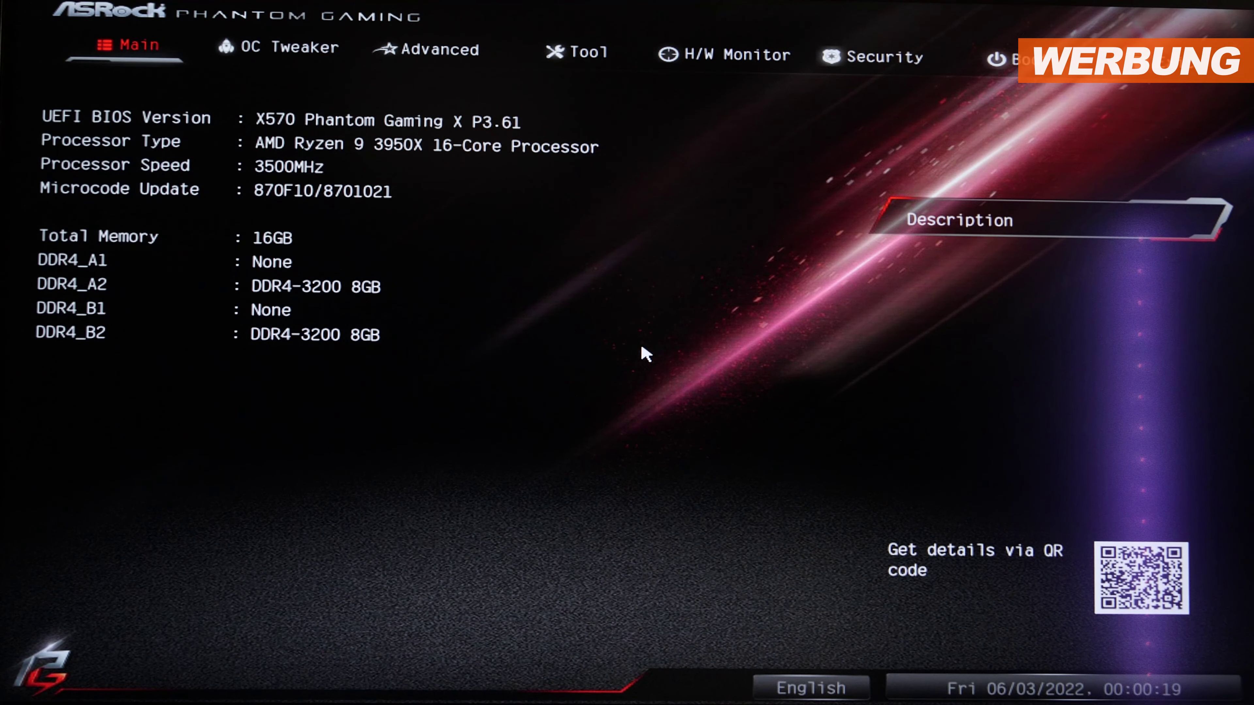
In the UEFI setup, set Boot Option #1 to Windows Boot Manager (KINGSTON SKC600512G).
key("Right")
key("Right")
key("Right")
key("Right")
key("Right")
key("Right")
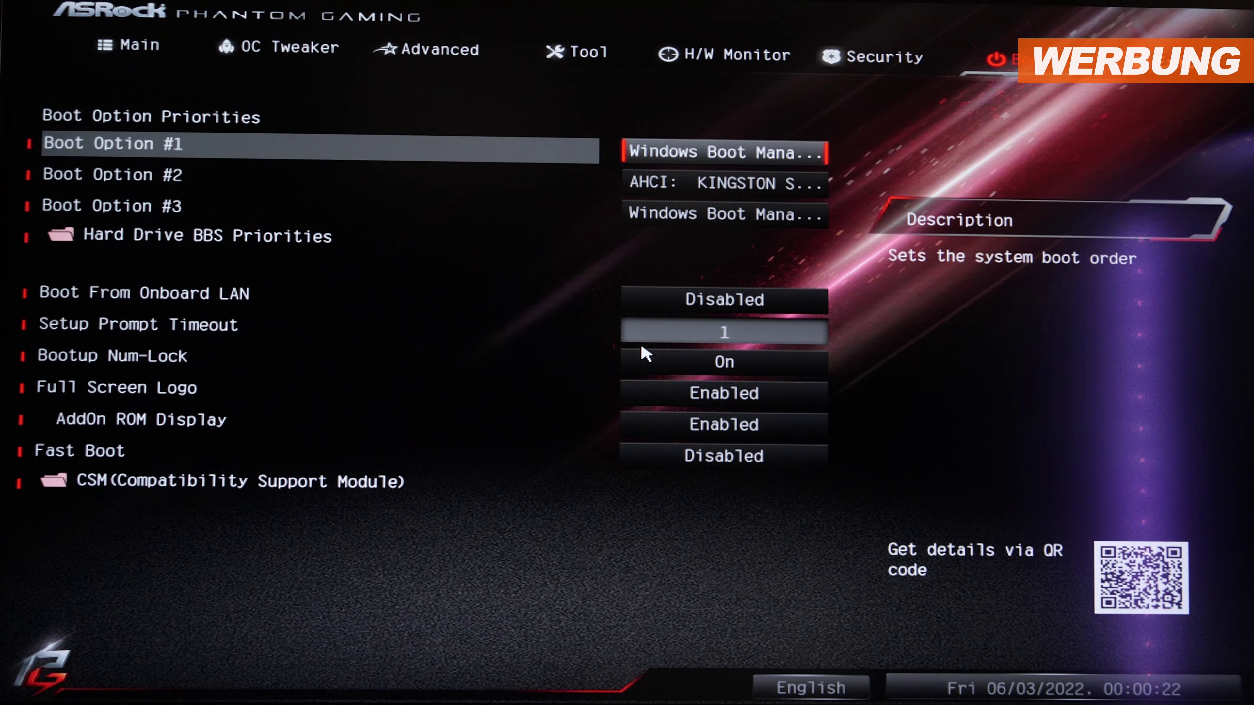
key("Return")
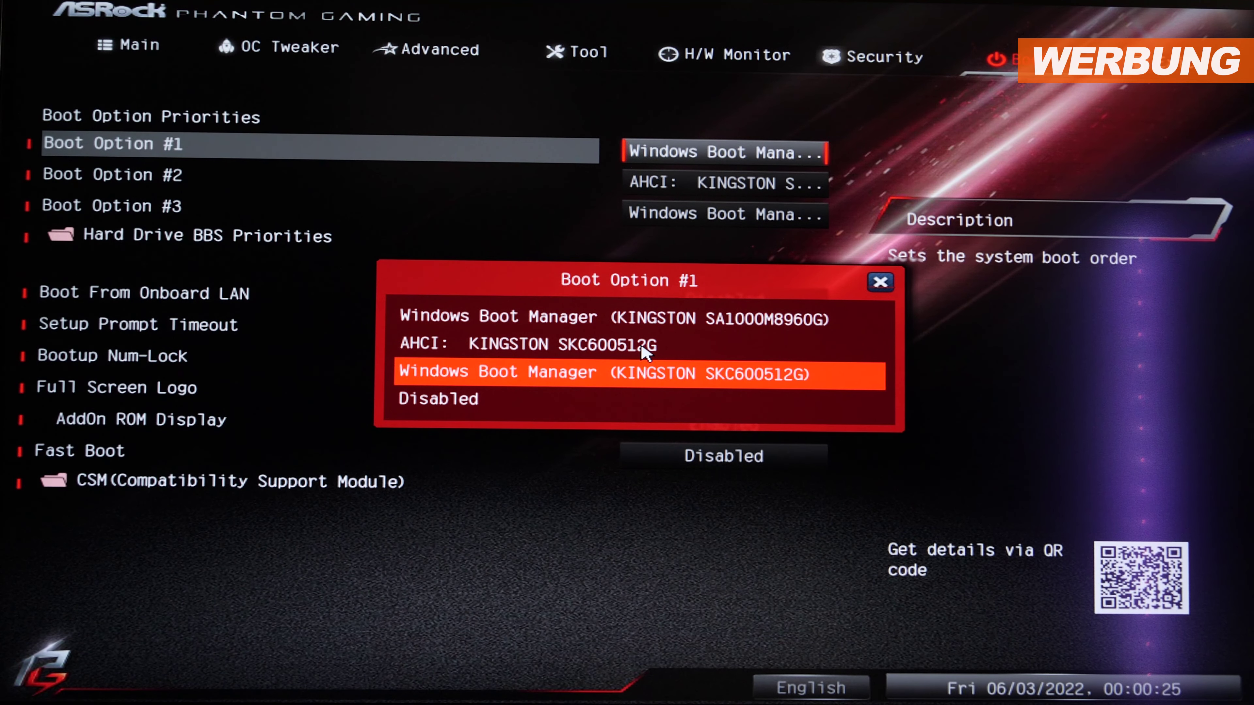
key("Down")
key("Up")
key("Up")
key("Up")
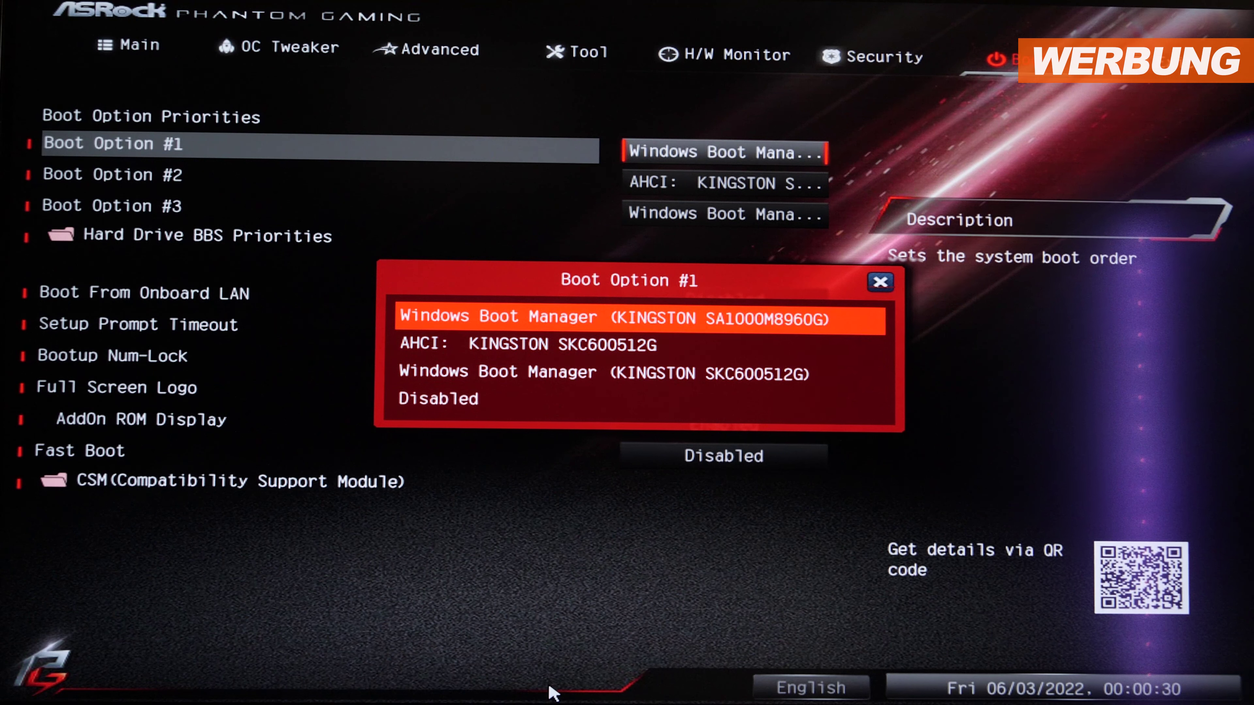
key("Down")
key("Down")
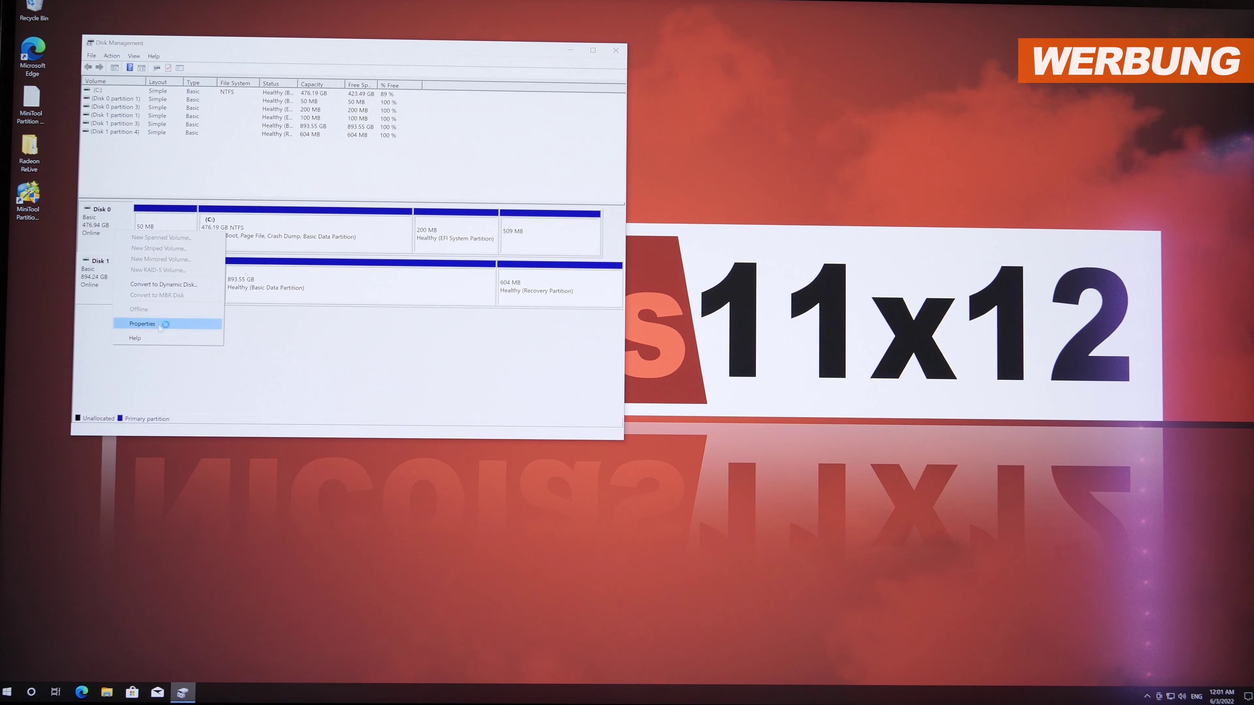
In Disk Management, check the partition style of Disk 0 in its volume properties.
left_click(159, 325)
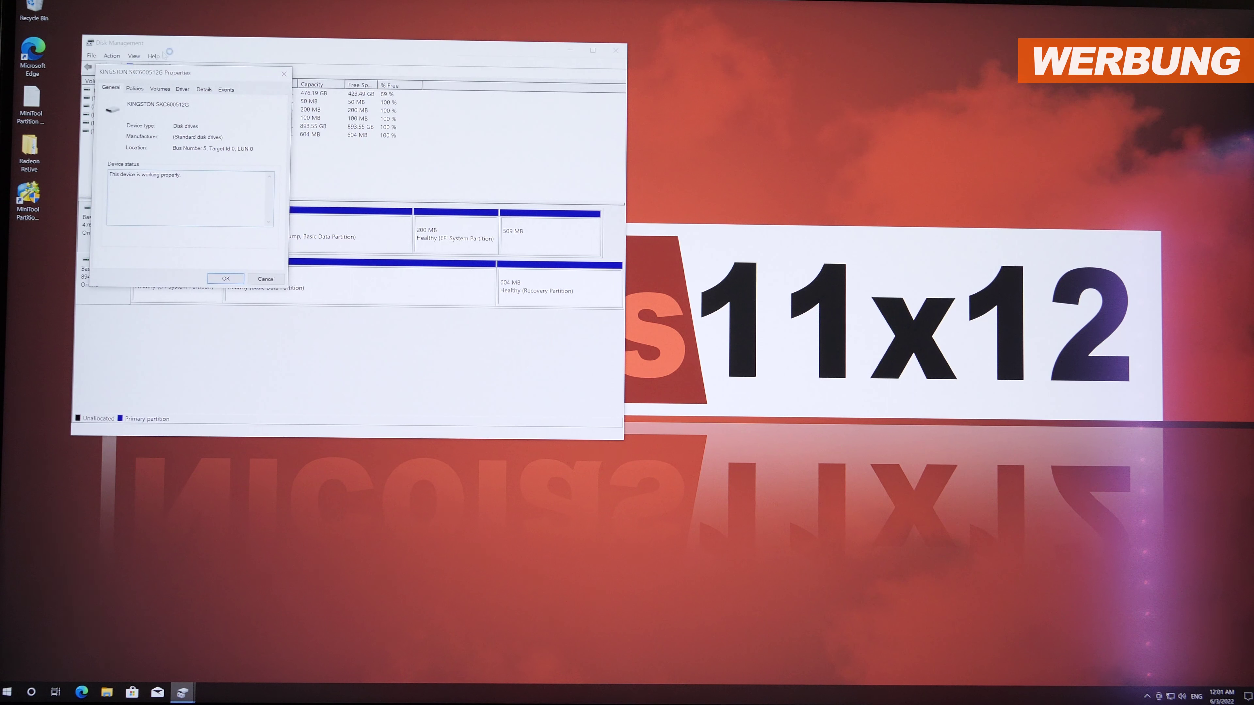
left_click(160, 89)
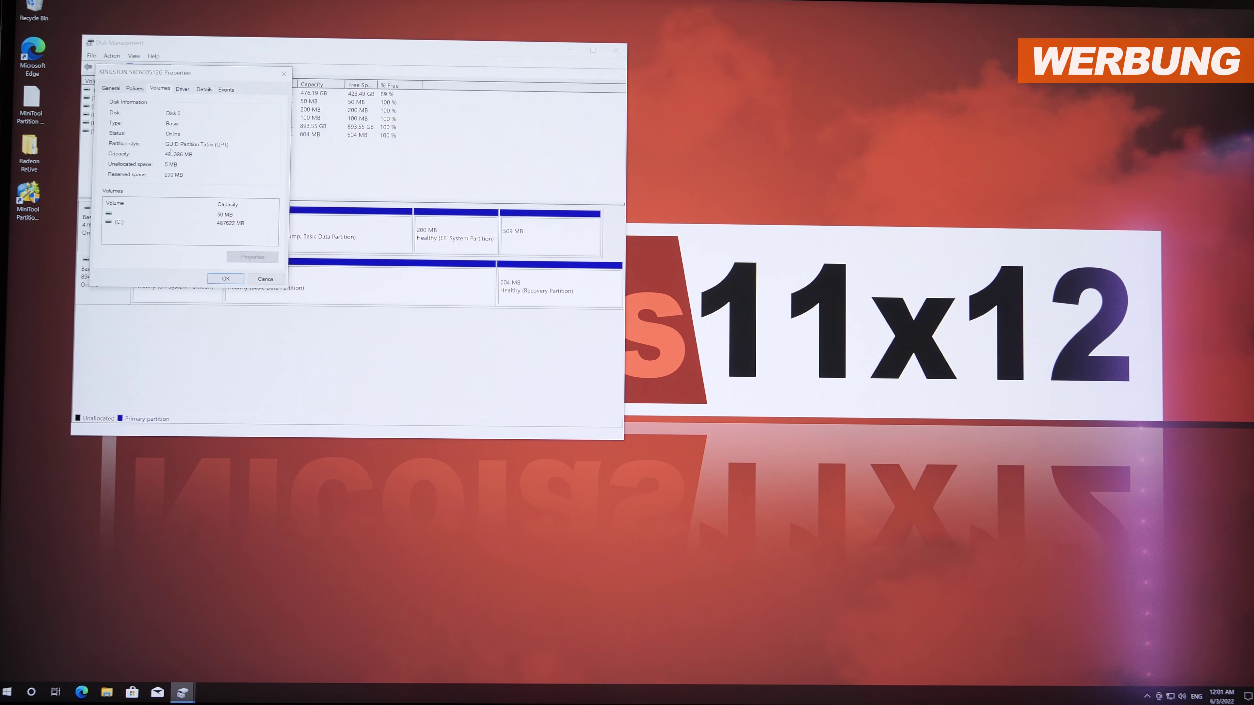
Play video 4 from the unknown folder inside Radeon ReLive, skip ahead to check it, and close the player and folder.
double_click(29, 149)
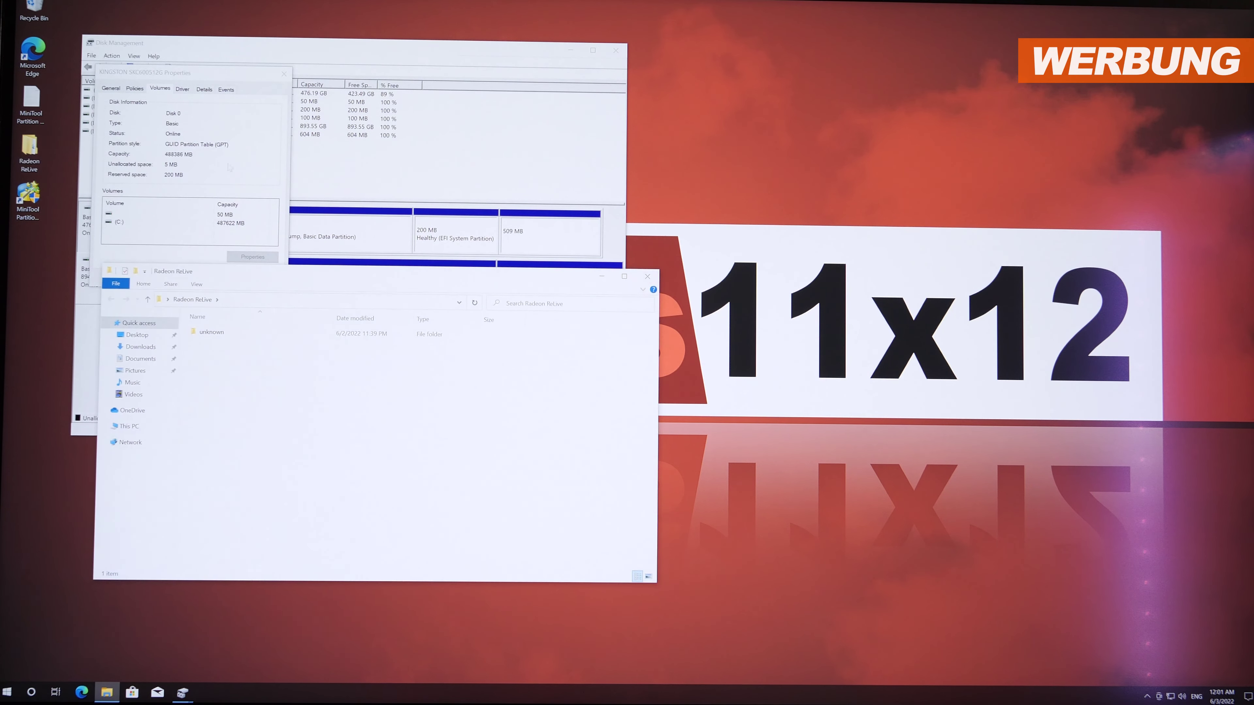
double_click(232, 332)
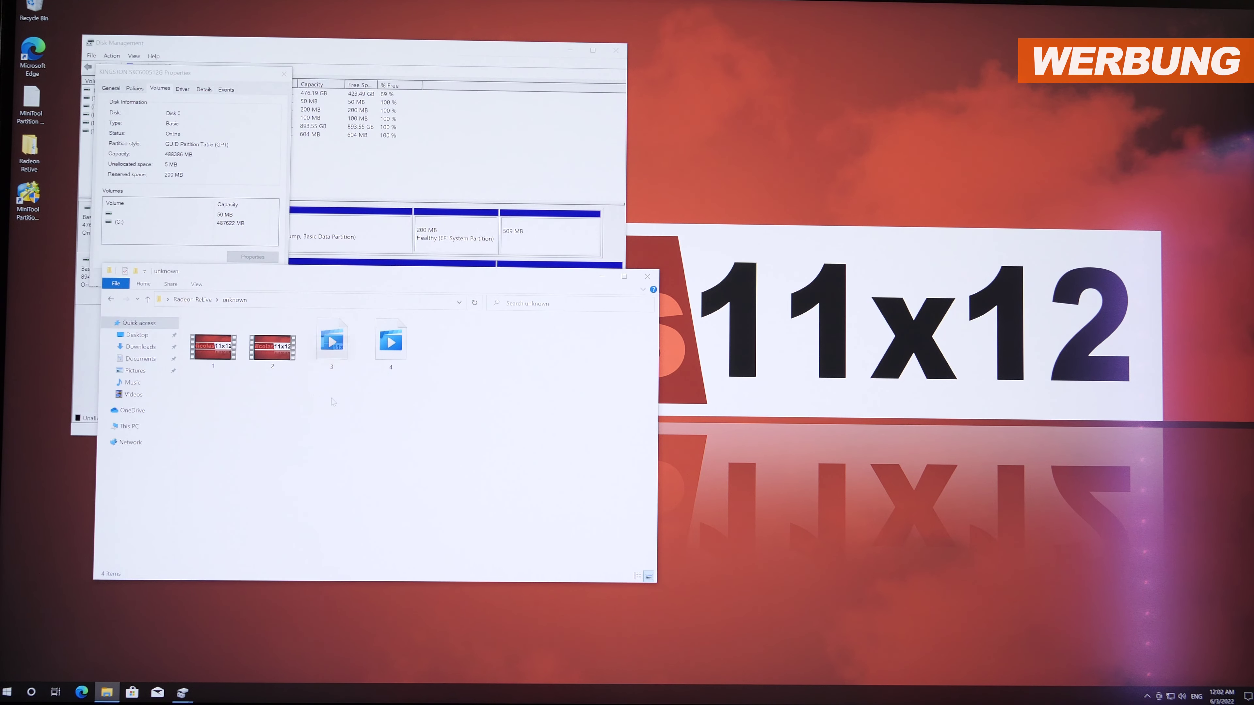
double_click(390, 348)
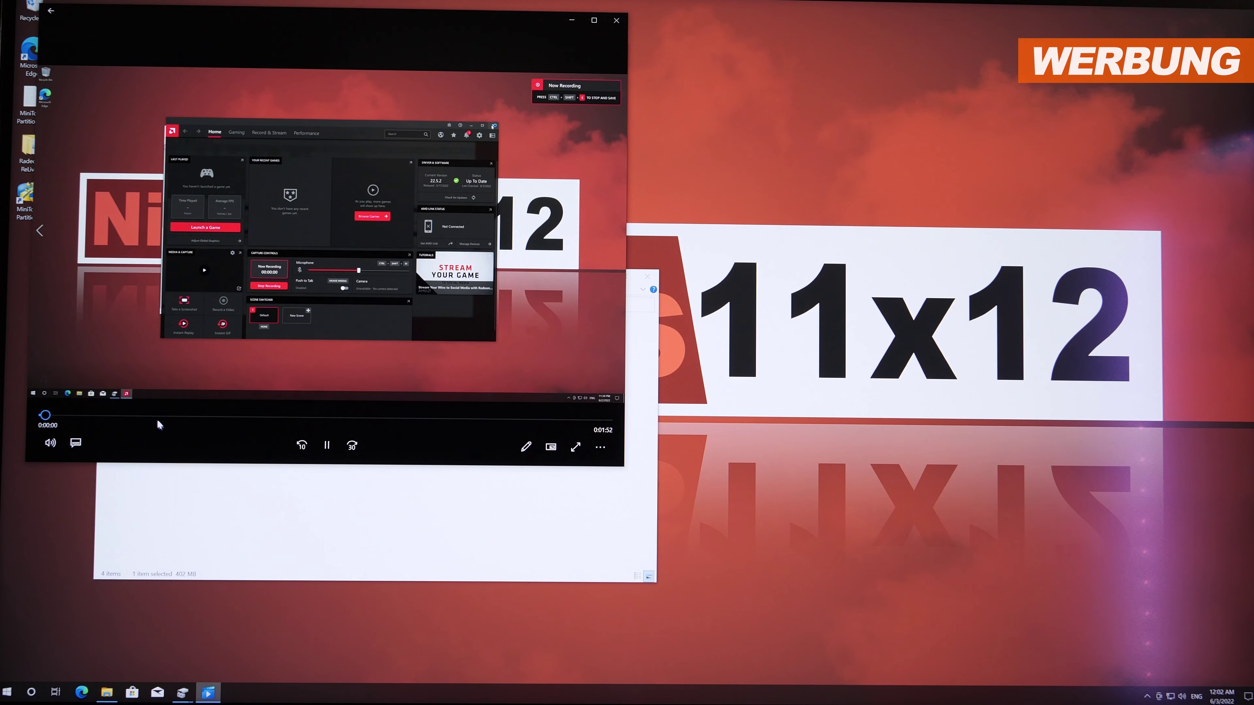
left_click(408, 419)
left_click(625, 21)
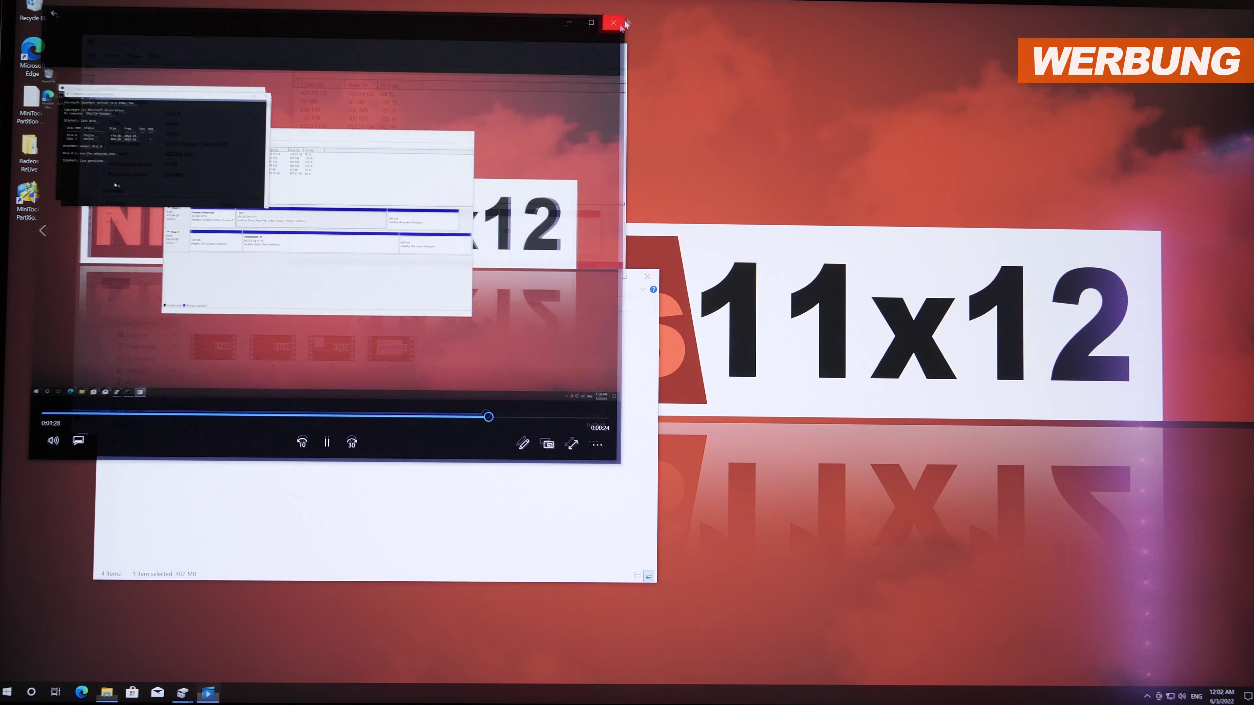
left_click(647, 277)
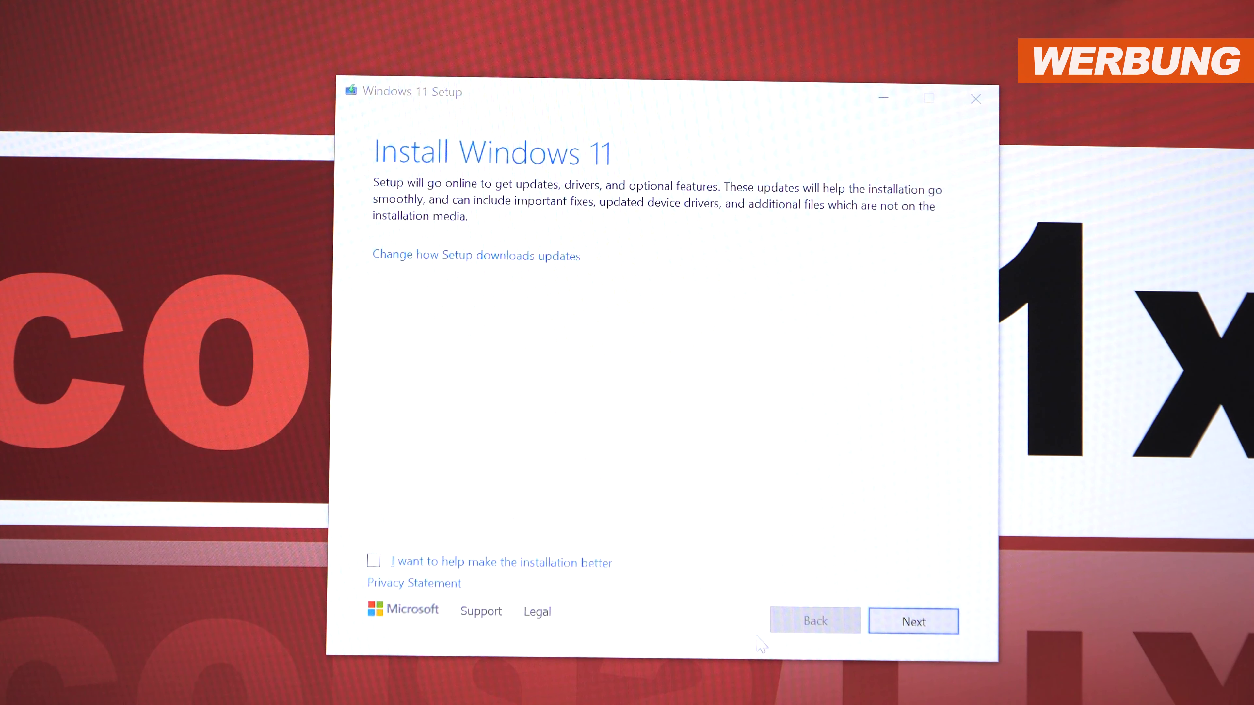
In Windows 11 Setup, proceed through the update check and start installing Windows 11 Pro, keeping personal files and apps.
left_click(913, 622)
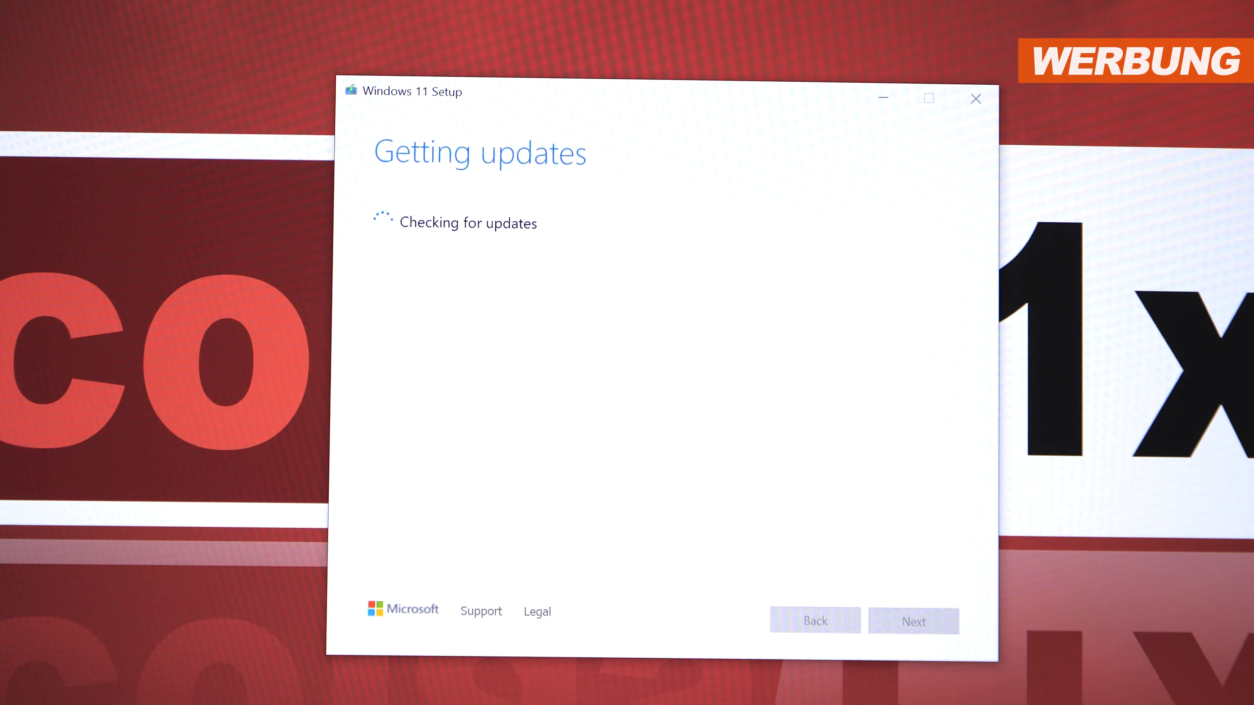
left_click(919, 624)
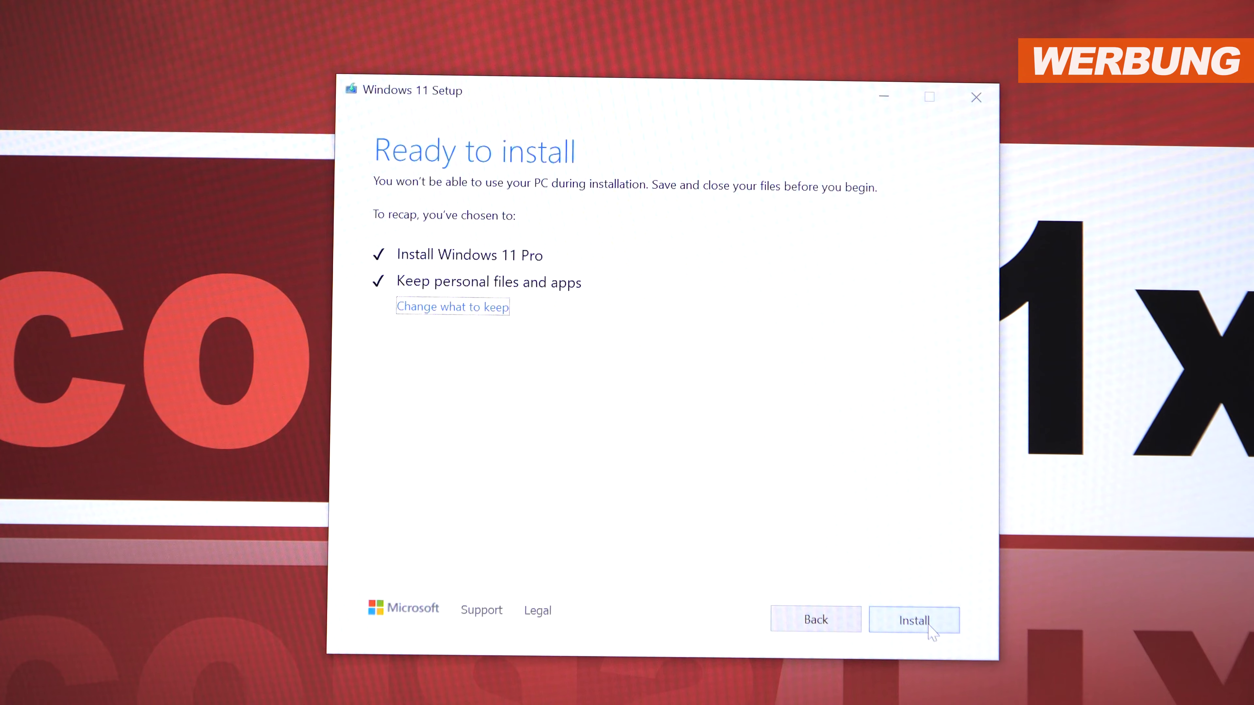
left_click(928, 624)
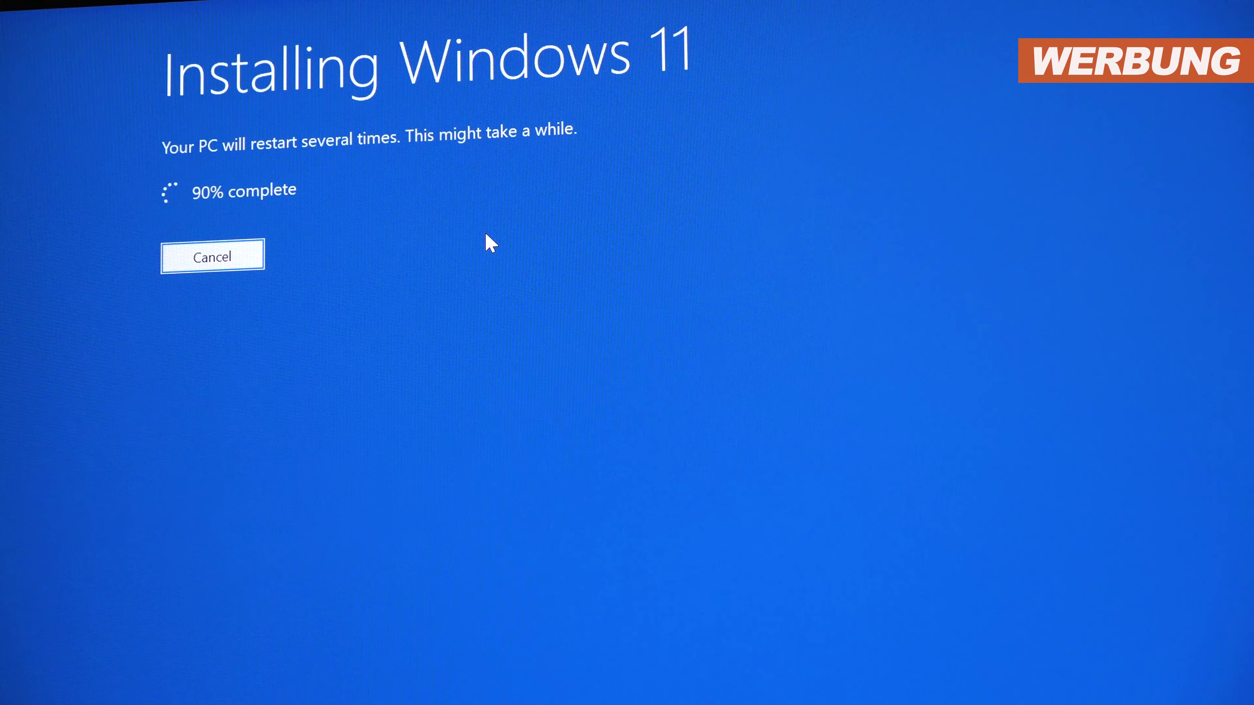